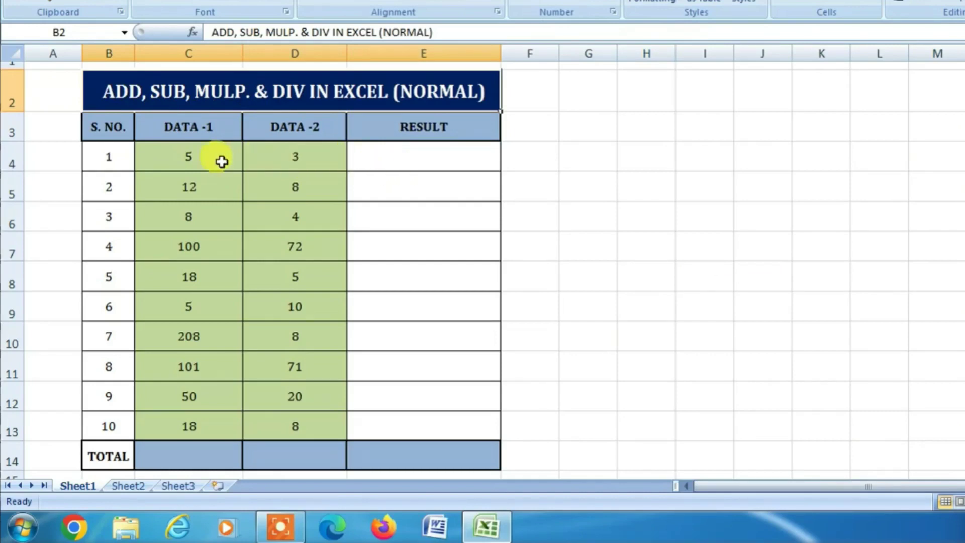
{"action": "left_click_drag", "start_coordinate": [194, 147], "coordinate": [206, 416]}
{"action": "left_click_drag", "start_coordinate": [303, 163], "coordinate": [304, 426]}
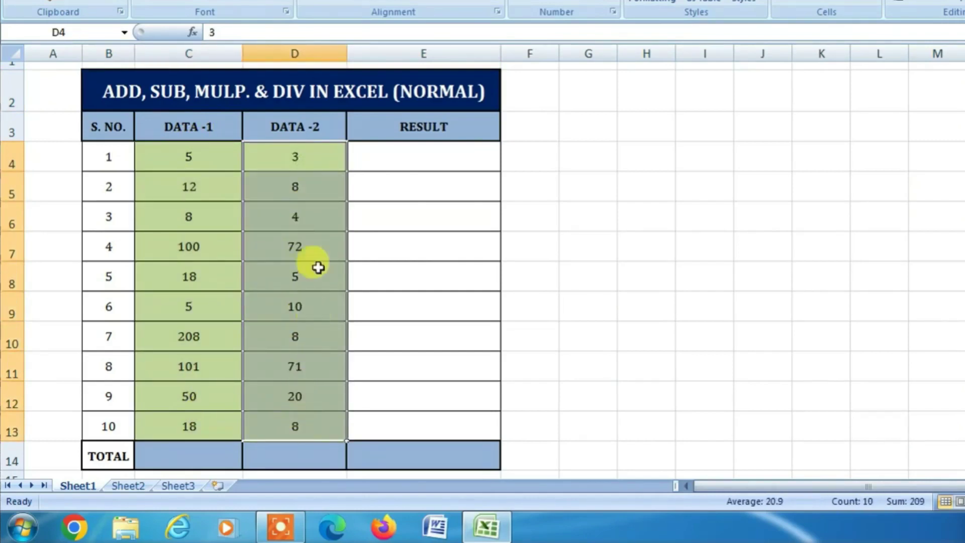
{"action": "left_click", "coordinate": [302, 155]}
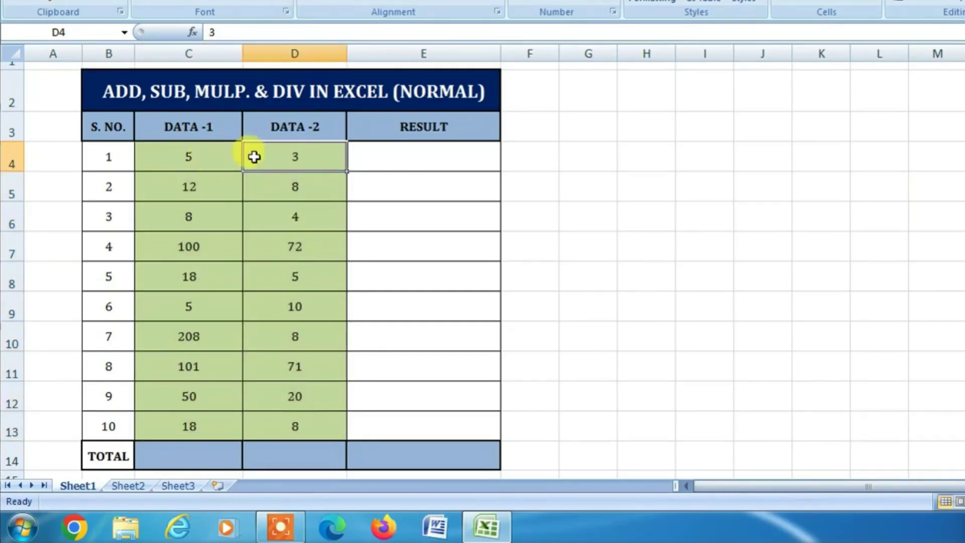
{"action": "left_click", "coordinate": [205, 151]}
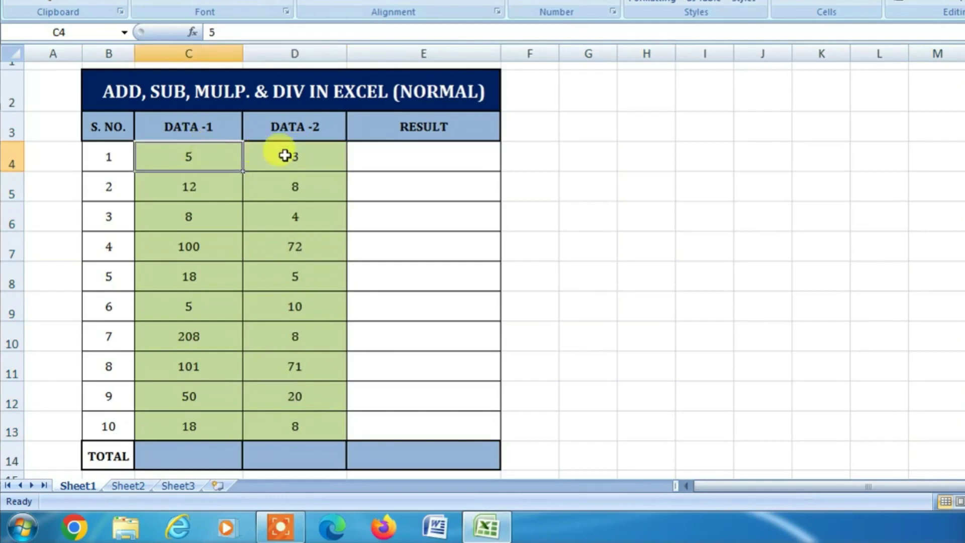
{"action": "left_click", "coordinate": [282, 150]}
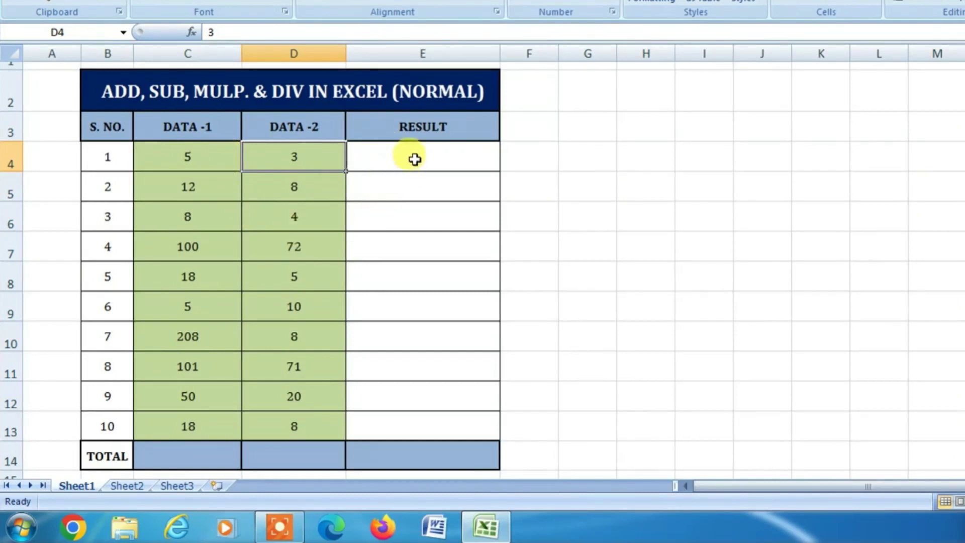
Step: Enter the formula =SUM(C4:D4) in the first RESULT cell, E4, to add DATA -1 and DATA -2
{"action": "left_click", "coordinate": [398, 157]}
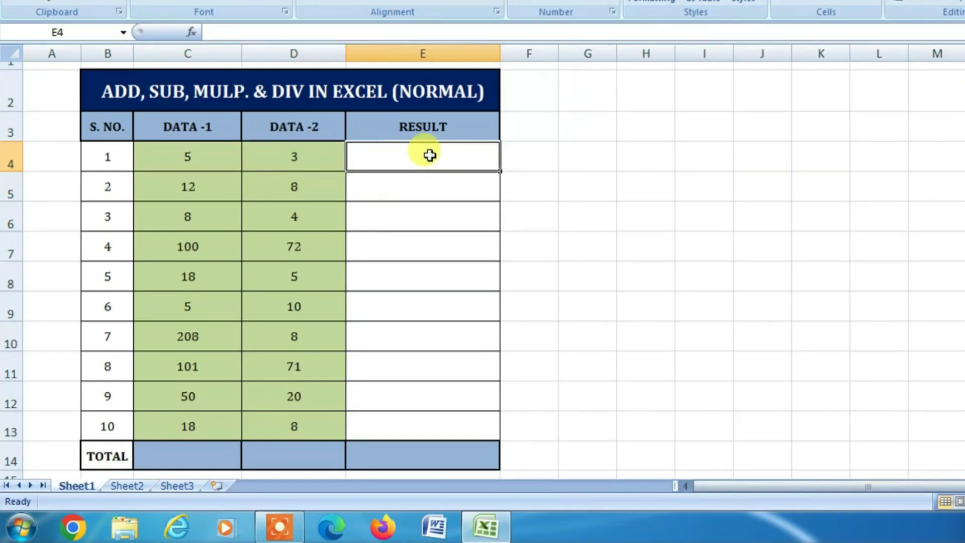
{"action": "type", "text": "="}
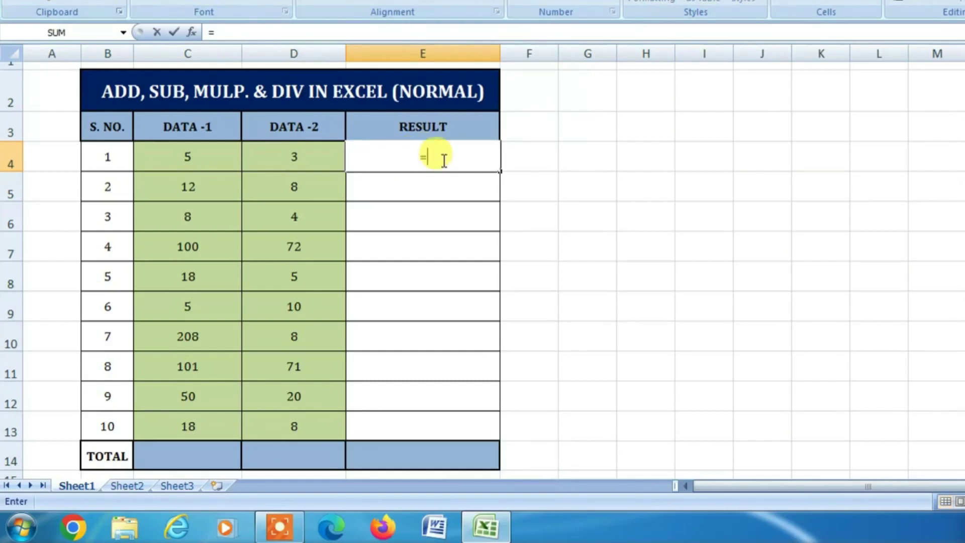
{"action": "type", "text": "SUM"}
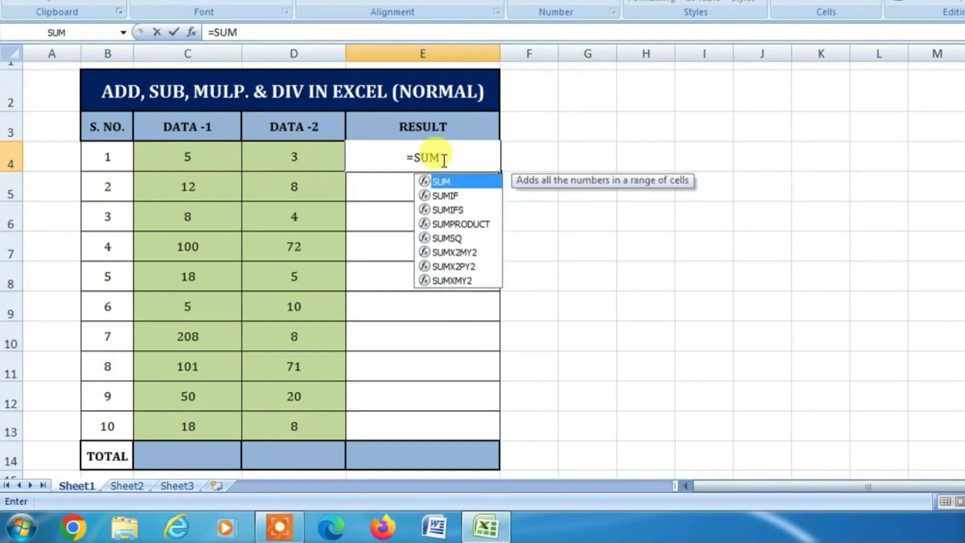
{"action": "type", "text": "("}
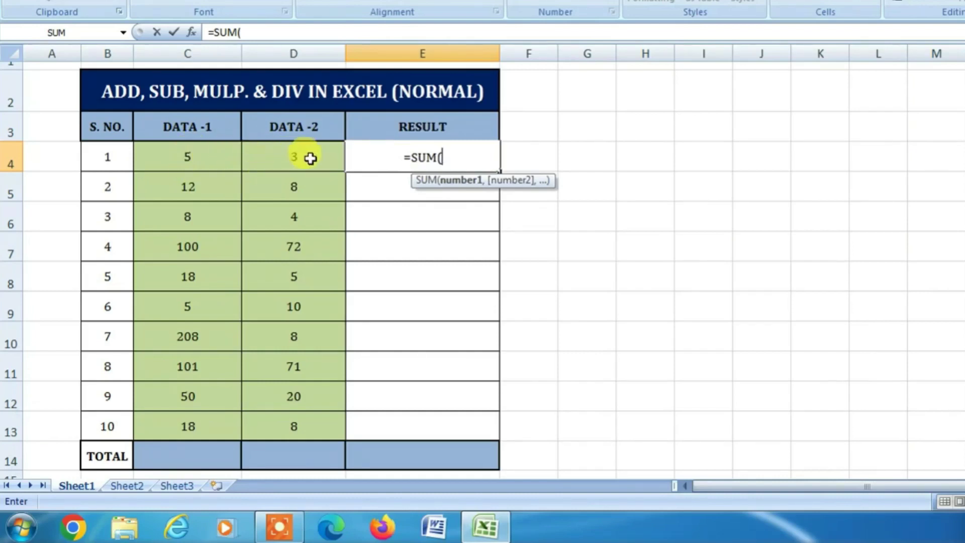
{"action": "left_click", "coordinate": [203, 158]}
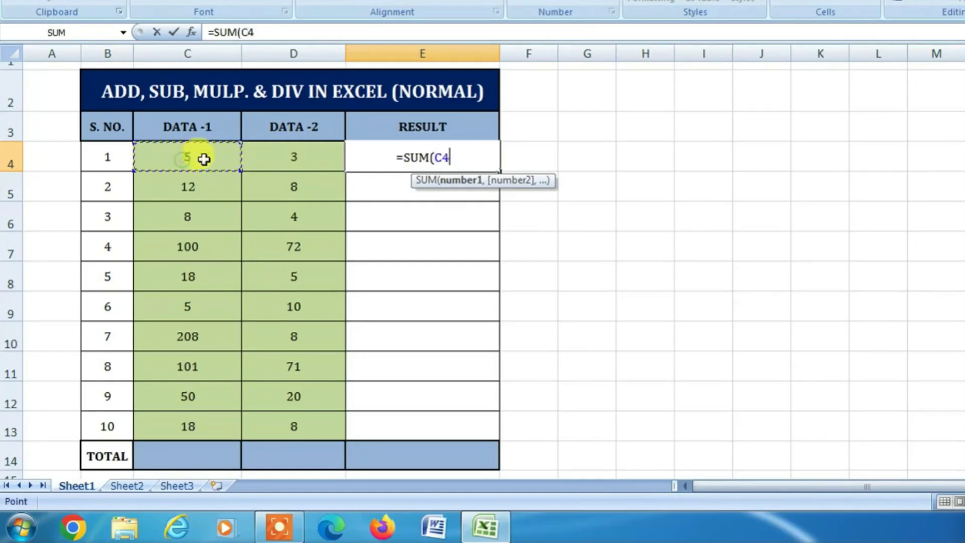
{"action": "left_click_drag", "start_coordinate": [203, 158], "coordinate": [312, 157]}
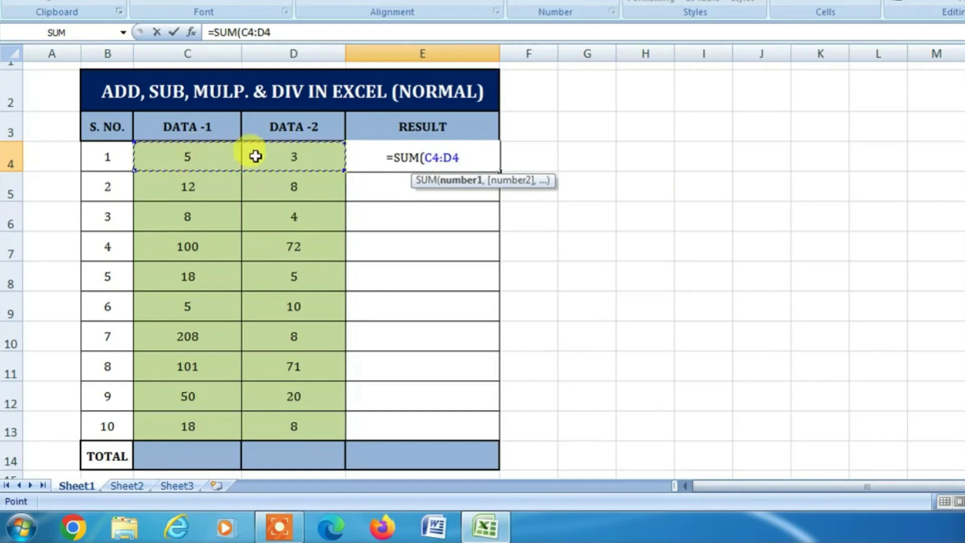
{"action": "left_click_drag", "start_coordinate": [222, 157], "coordinate": [295, 157]}
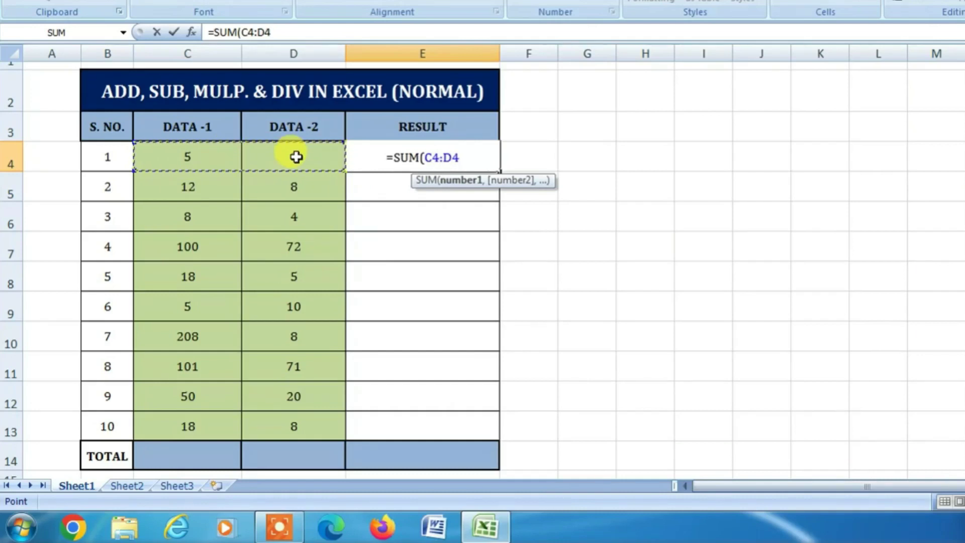
{"action": "type", "text": ")"}
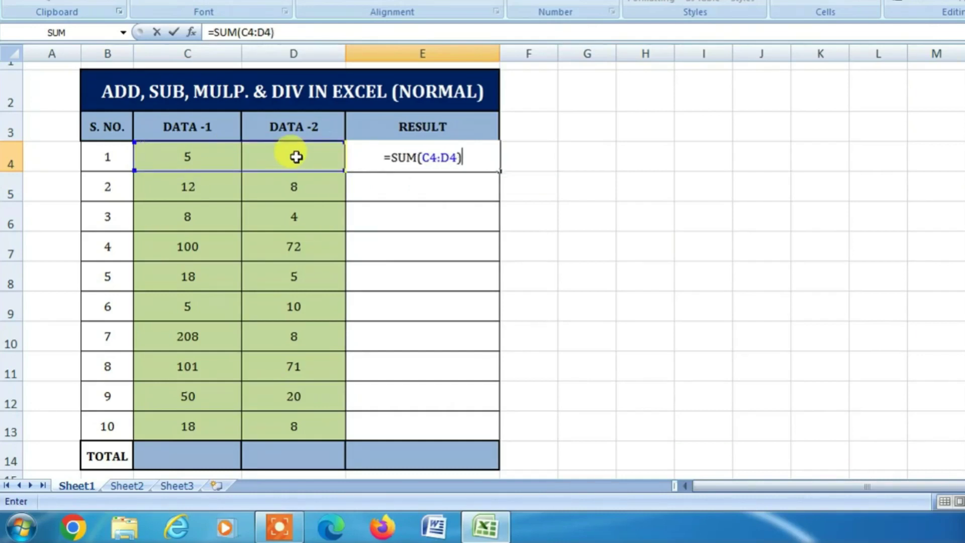
{"action": "key", "text": "Return"}
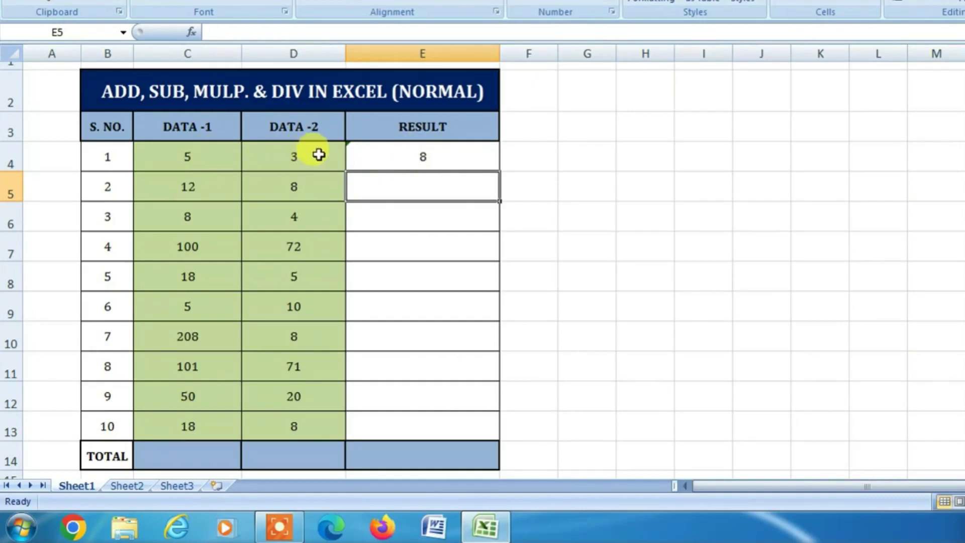
Step: Fill the SUM formula from E4 down the RESULT column through E13
{"action": "left_click", "coordinate": [424, 155]}
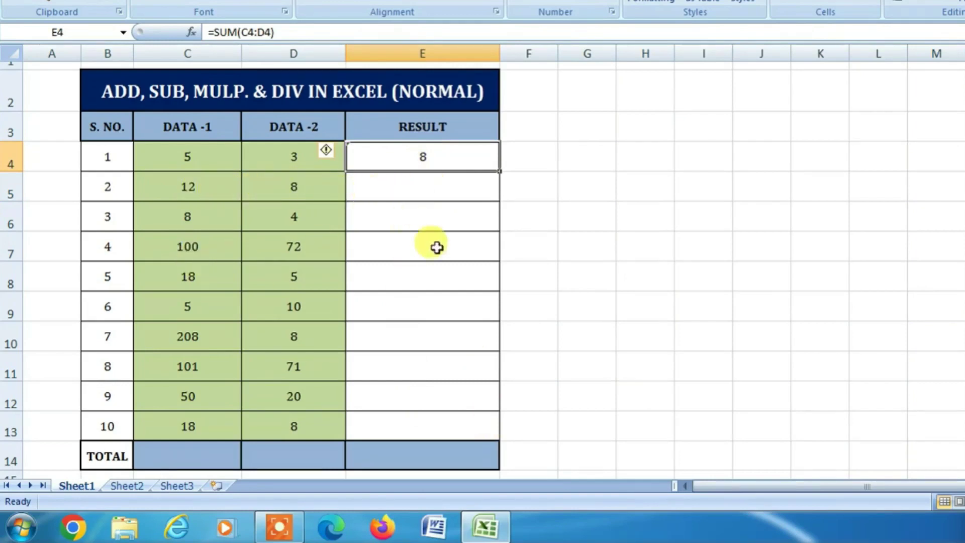
{"action": "left_click", "coordinate": [395, 190]}
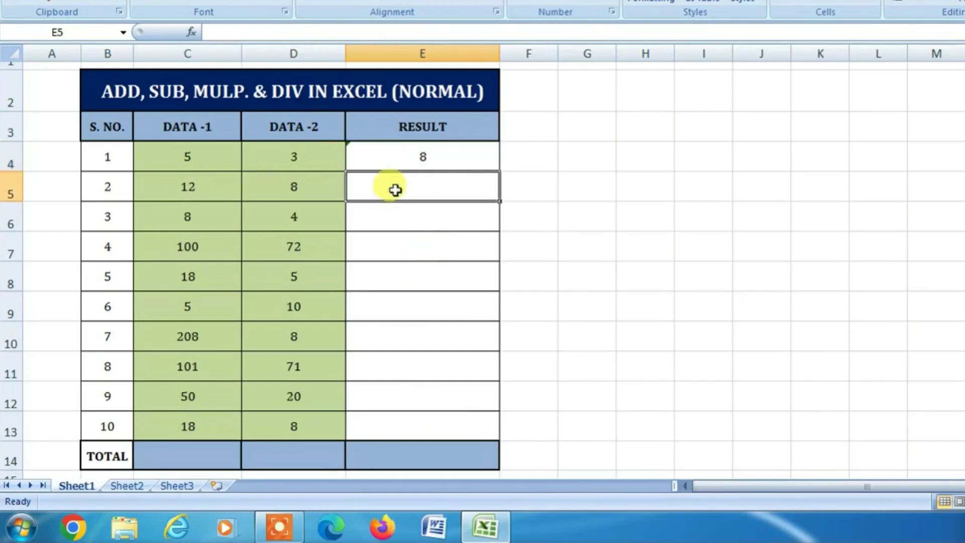
{"action": "left_click", "coordinate": [447, 158]}
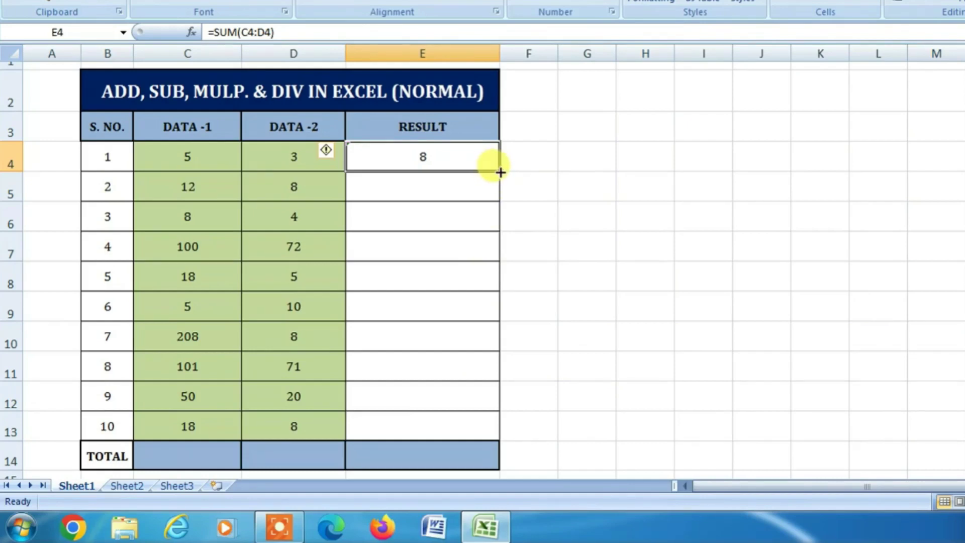
{"action": "left_click_drag", "start_coordinate": [500, 172], "coordinate": [516, 429]}
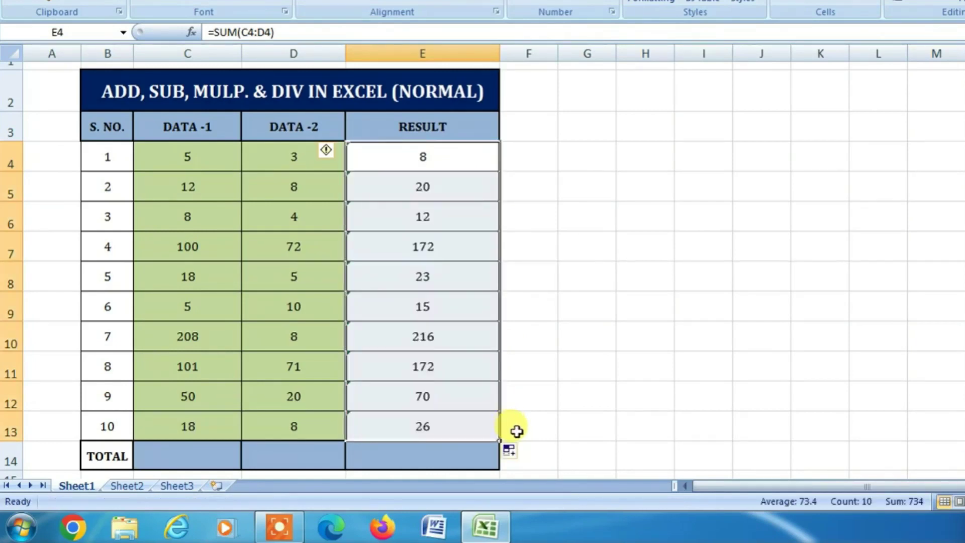
Step: Check the RESULT sums against the DATA -1 and DATA -2 values in rows such as 6, 7 and 9 of the list
{"action": "left_click", "coordinate": [449, 273]}
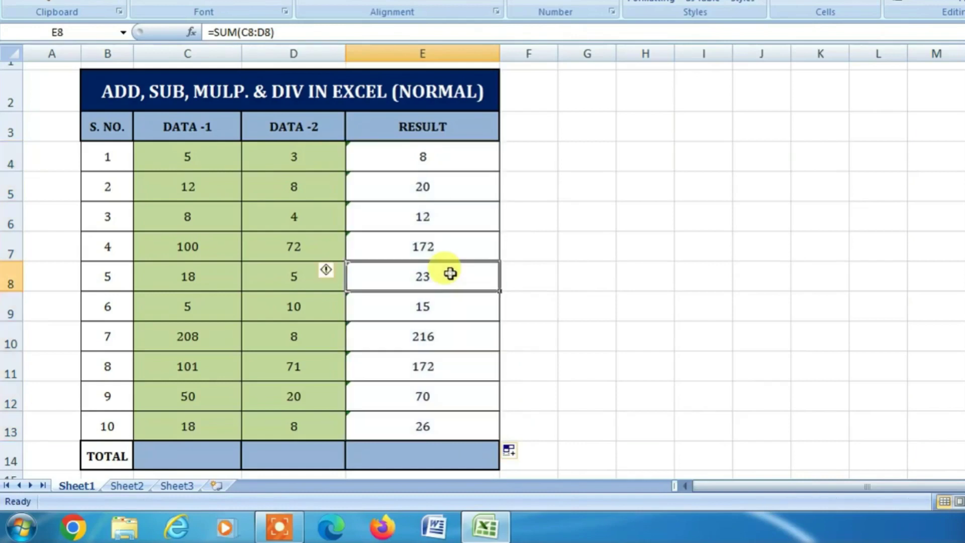
{"action": "left_click", "coordinate": [449, 158]}
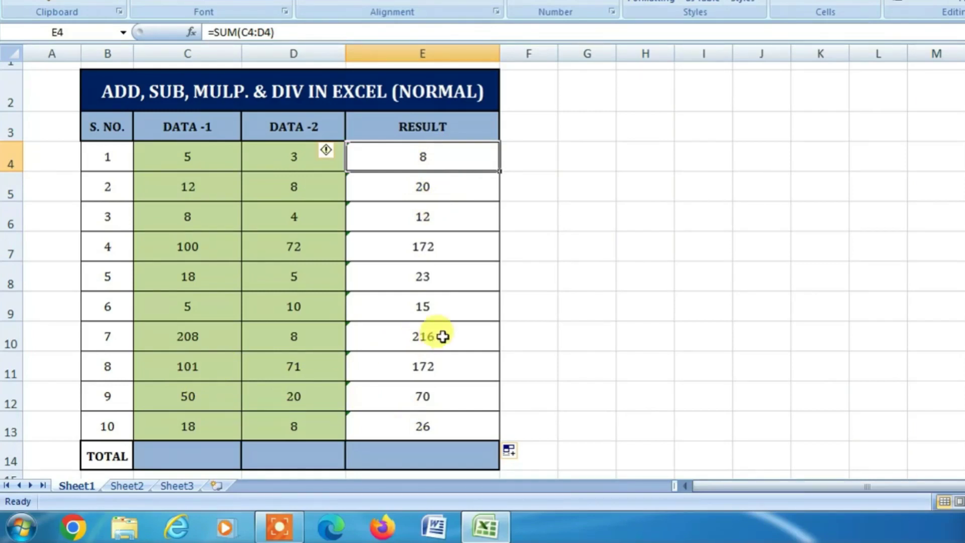
{"action": "left_click", "coordinate": [206, 312]}
{"action": "left_click", "coordinate": [313, 302]}
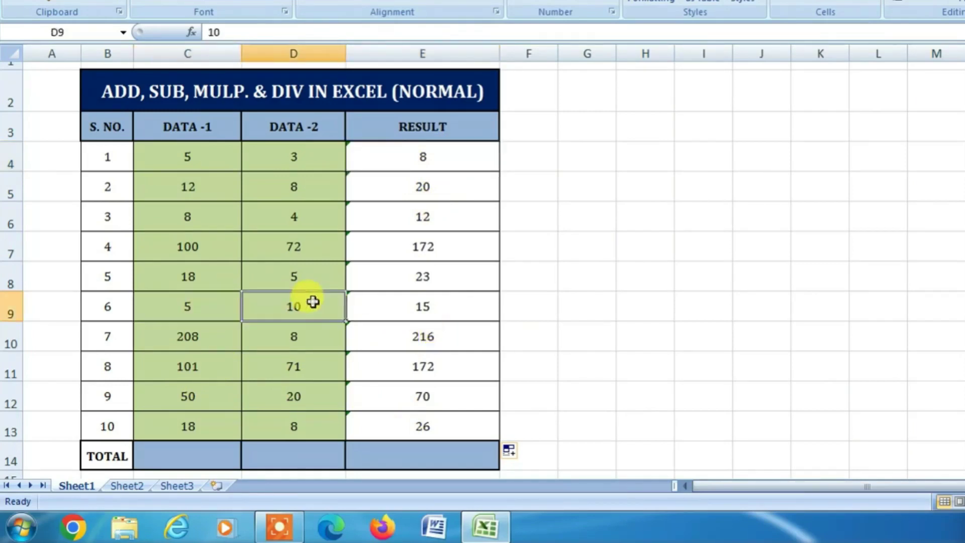
{"action": "left_click", "coordinate": [444, 312]}
{"action": "left_click", "coordinate": [197, 343]}
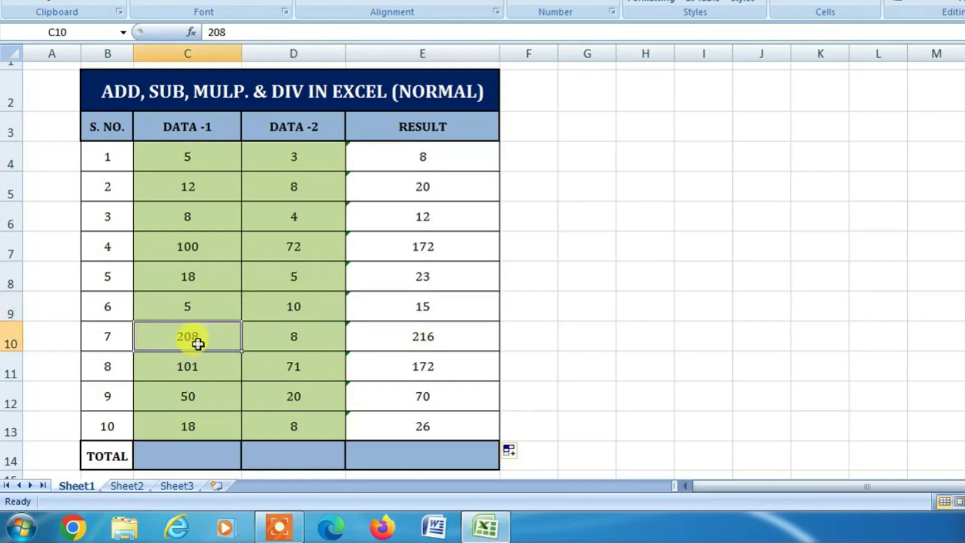
{"action": "left_click", "coordinate": [310, 332]}
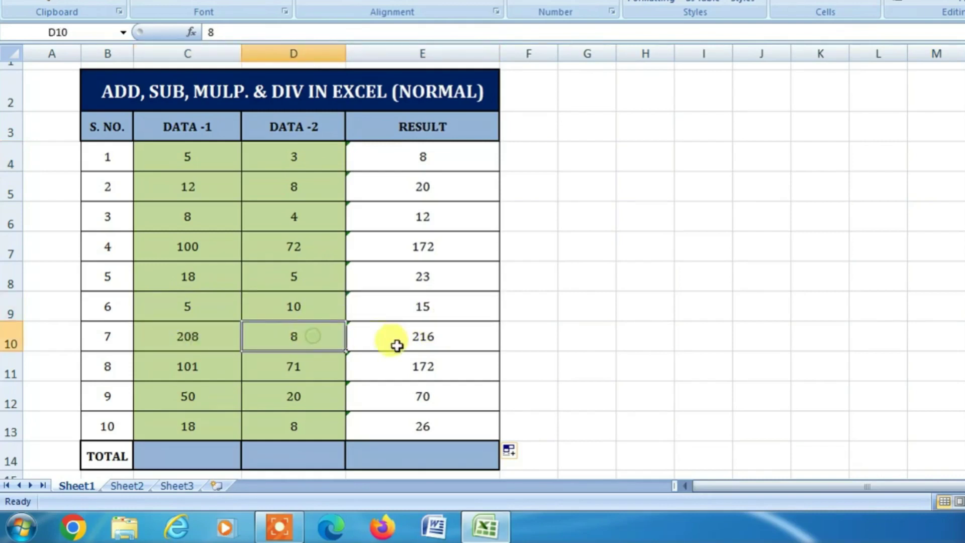
{"action": "left_click", "coordinate": [449, 340]}
{"action": "left_click", "coordinate": [208, 394]}
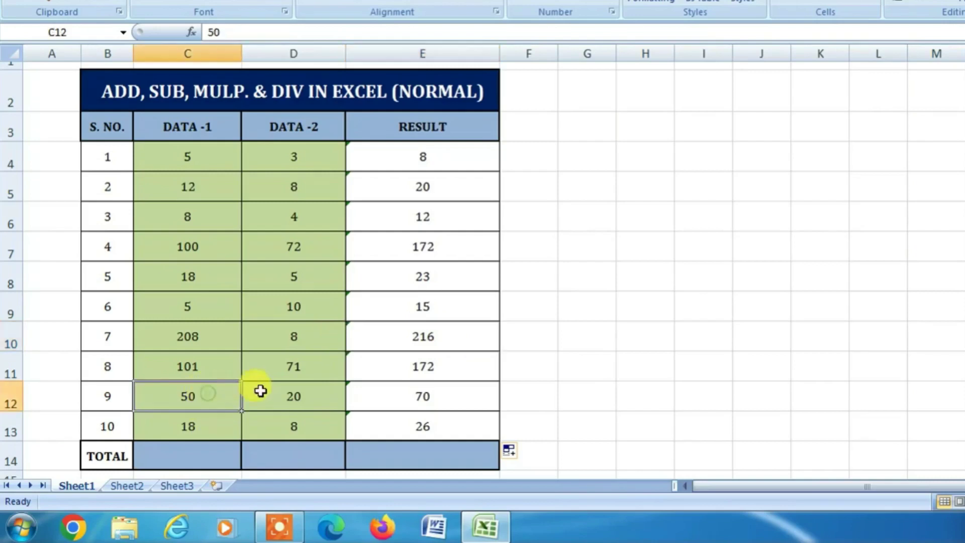
{"action": "left_click", "coordinate": [276, 390]}
{"action": "left_click", "coordinate": [459, 398]}
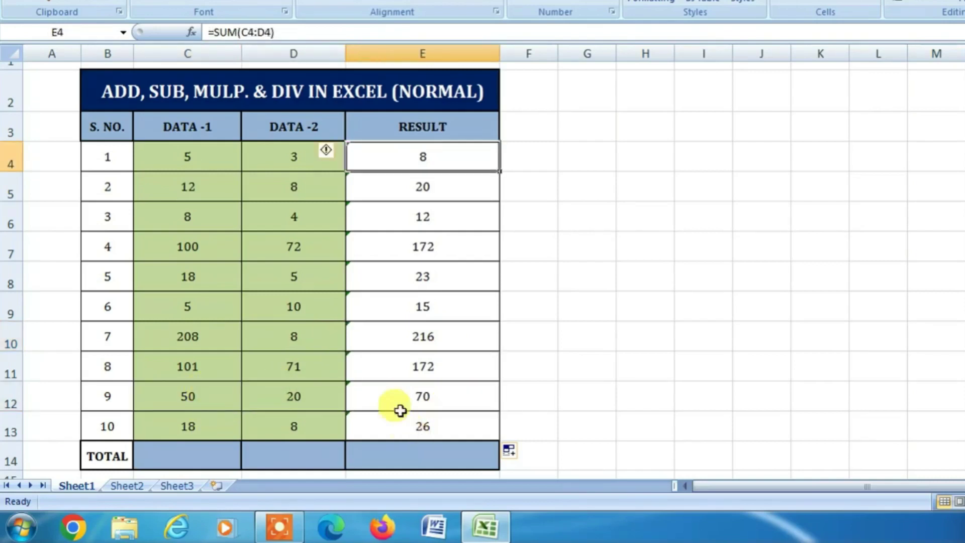
Step: Total the DATA -1 column by entering =SUM(C4:C13) in cell C14 of the TOTAL row
{"action": "left_click_drag", "start_coordinate": [195, 158], "coordinate": [191, 424]}
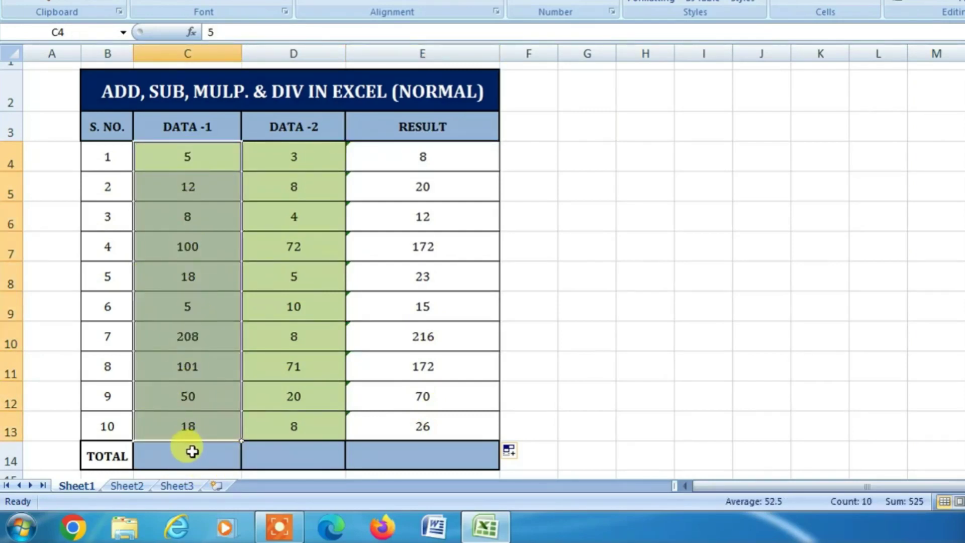
{"action": "left_click", "coordinate": [192, 451]}
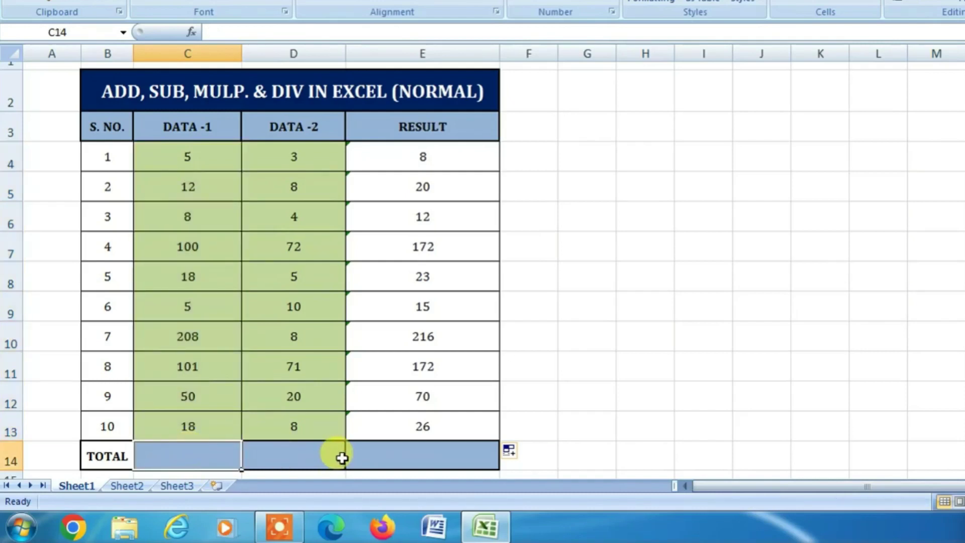
{"action": "type", "text": "="}
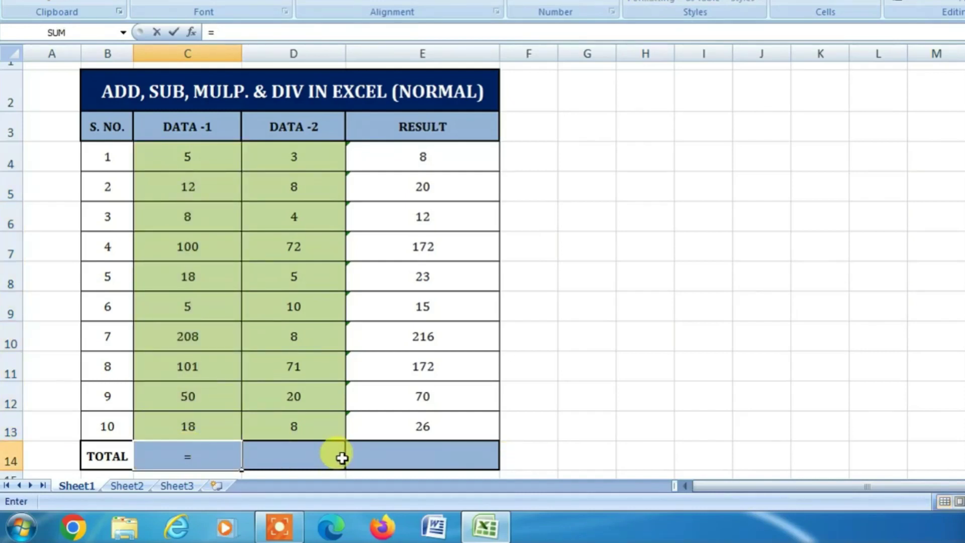
{"action": "type", "text": "SUM"}
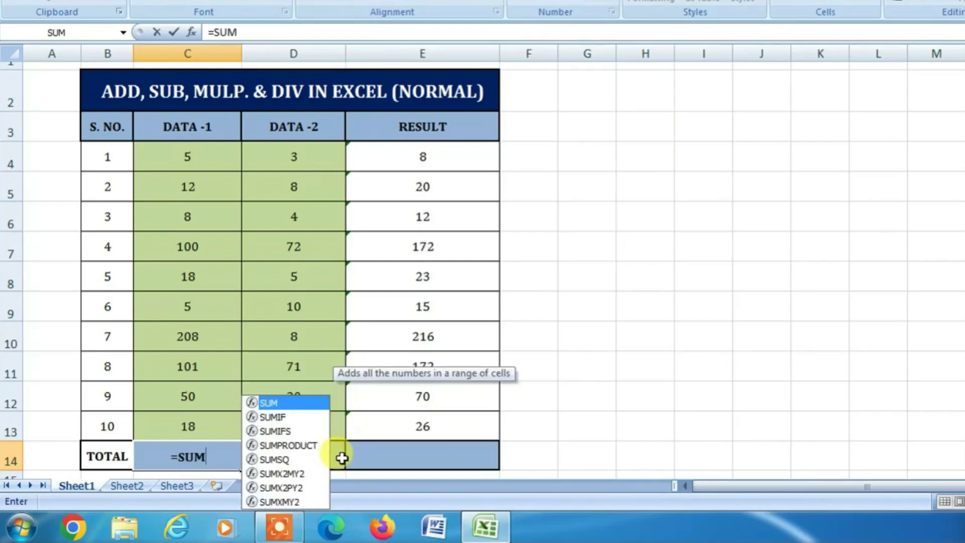
{"action": "type", "text": "("}
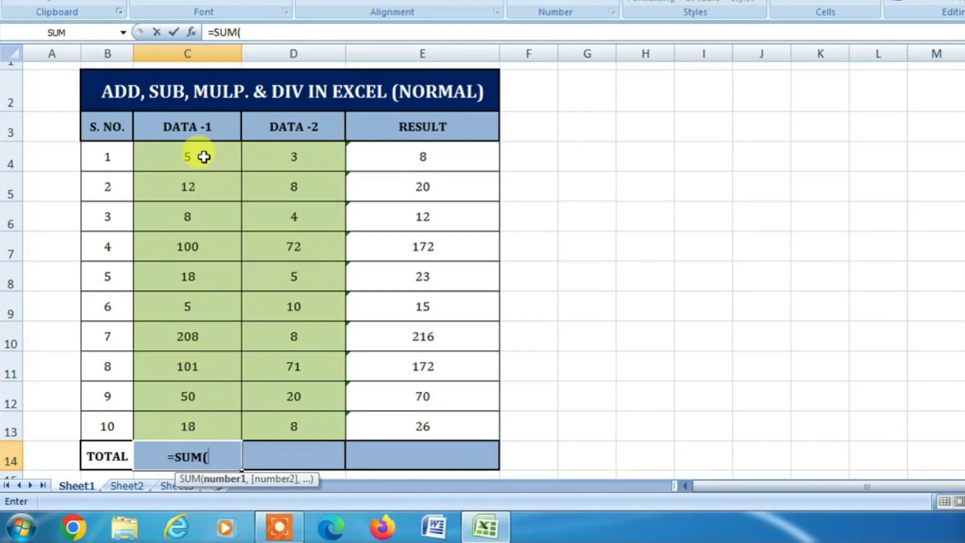
{"action": "left_click_drag", "start_coordinate": [203, 157], "coordinate": [221, 429]}
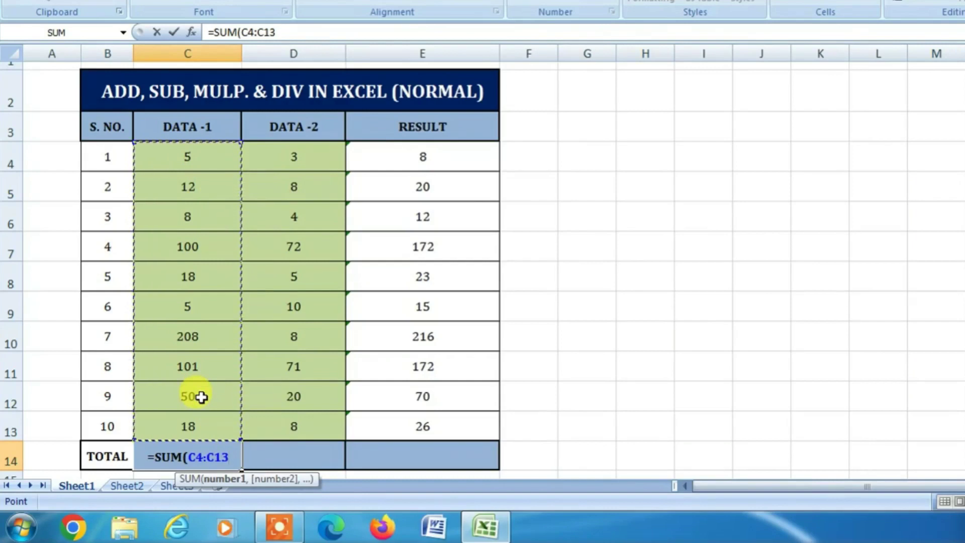
{"action": "type", "text": ")"}
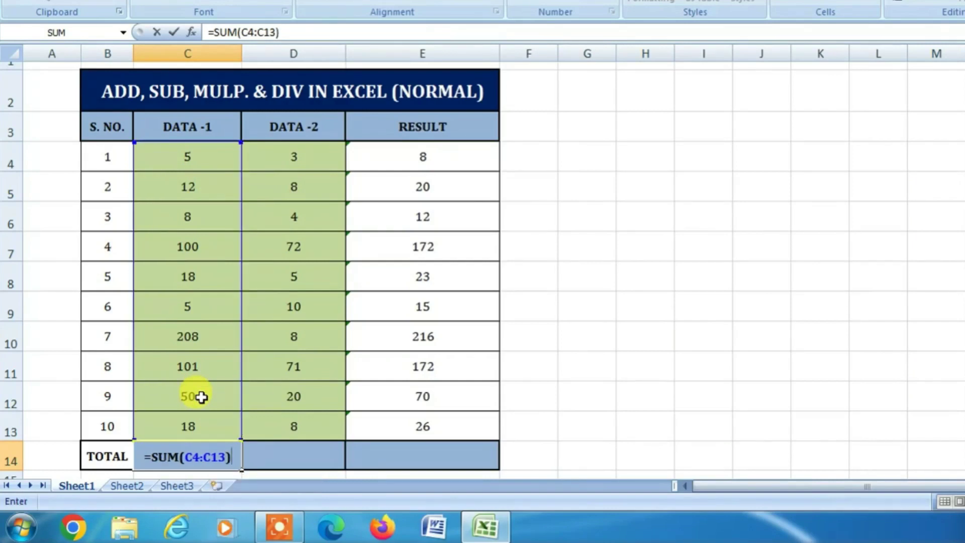
{"action": "key", "text": "Return"}
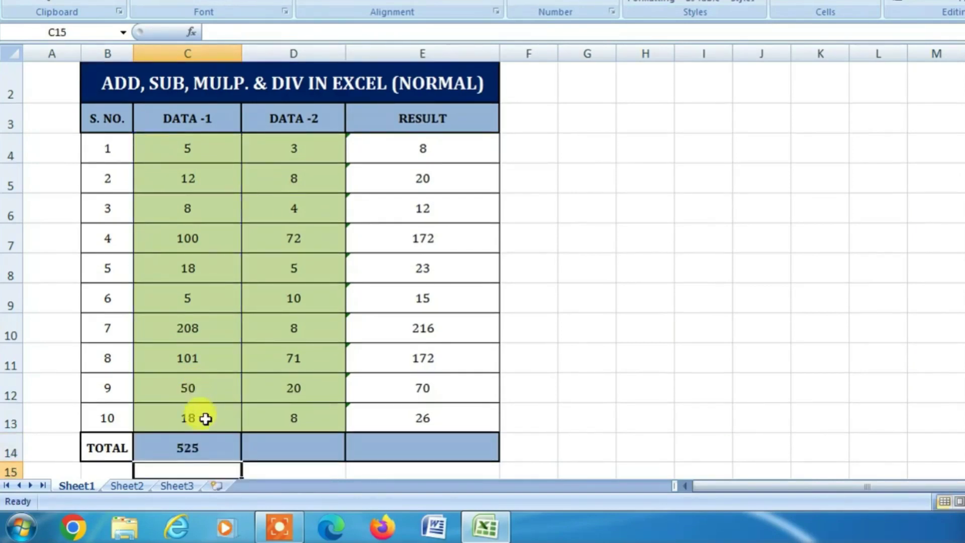
Step: Fill the DATA -1 total formula from C14 across the TOTAL row through E14
{"action": "left_click", "coordinate": [213, 446]}
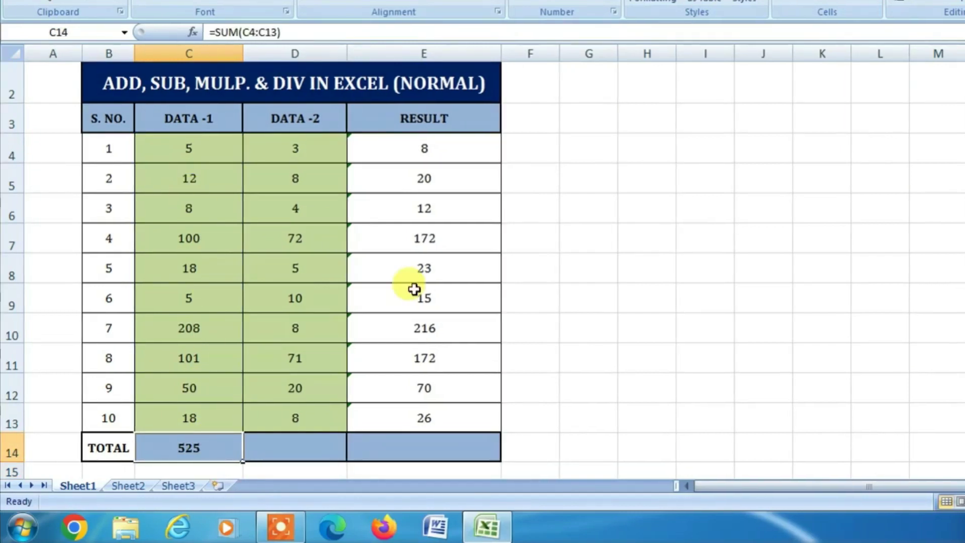
{"action": "left_click", "coordinate": [297, 449]}
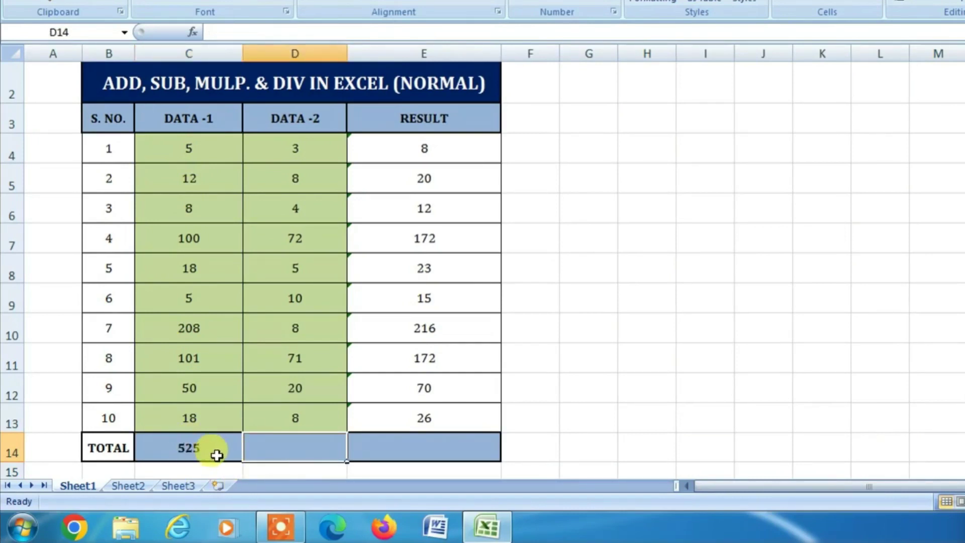
{"action": "left_click", "coordinate": [200, 445]}
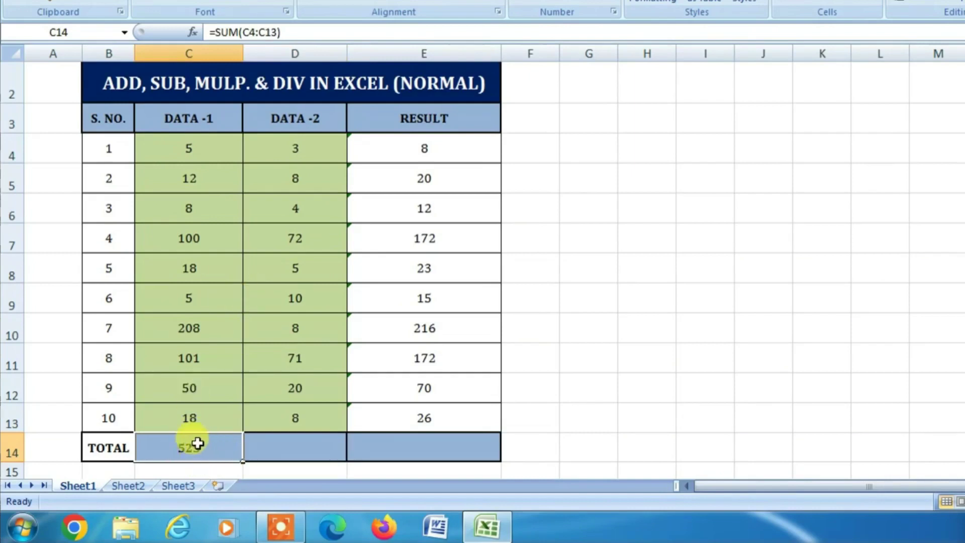
{"action": "left_click", "coordinate": [270, 448]}
{"action": "left_click", "coordinate": [201, 446]}
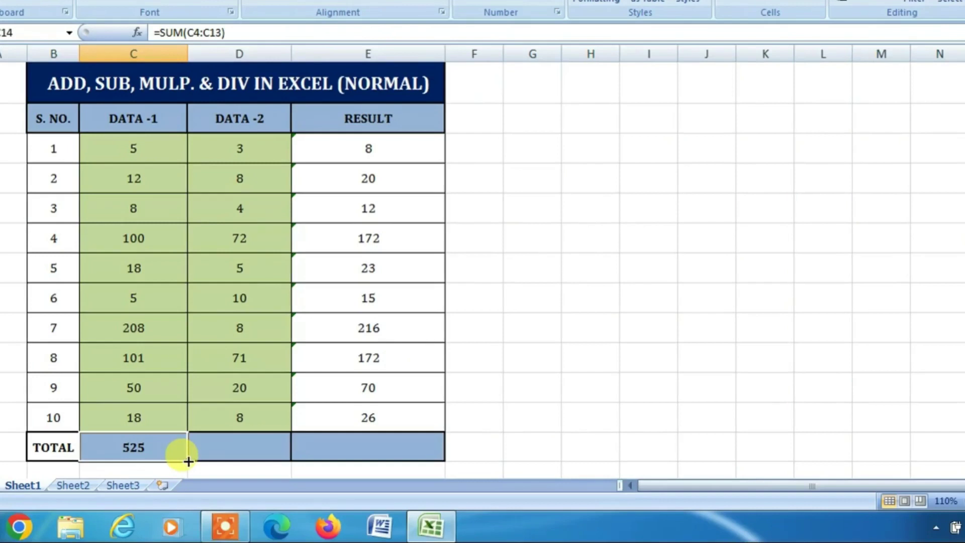
{"action": "left_click_drag", "start_coordinate": [188, 461], "coordinate": [414, 456]}
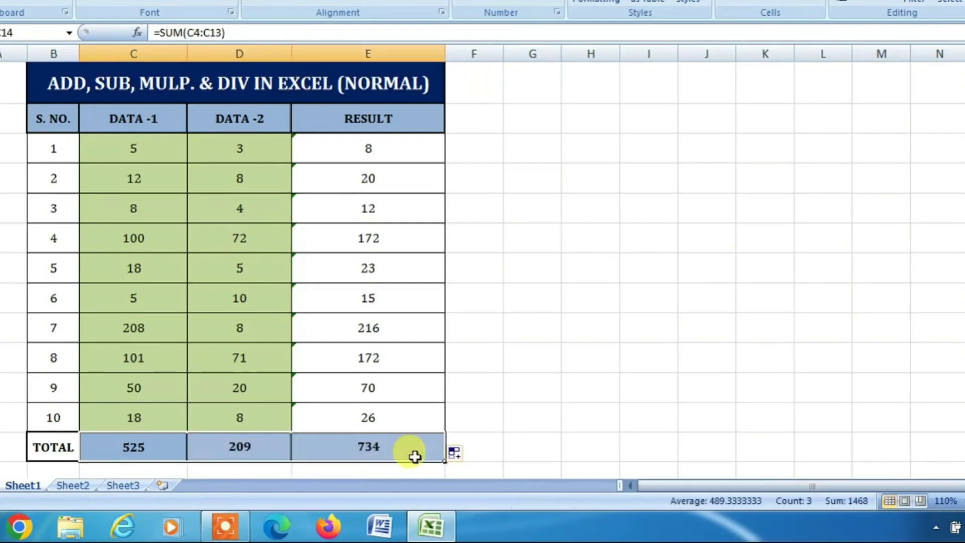
{"action": "left_click", "coordinate": [493, 438]}
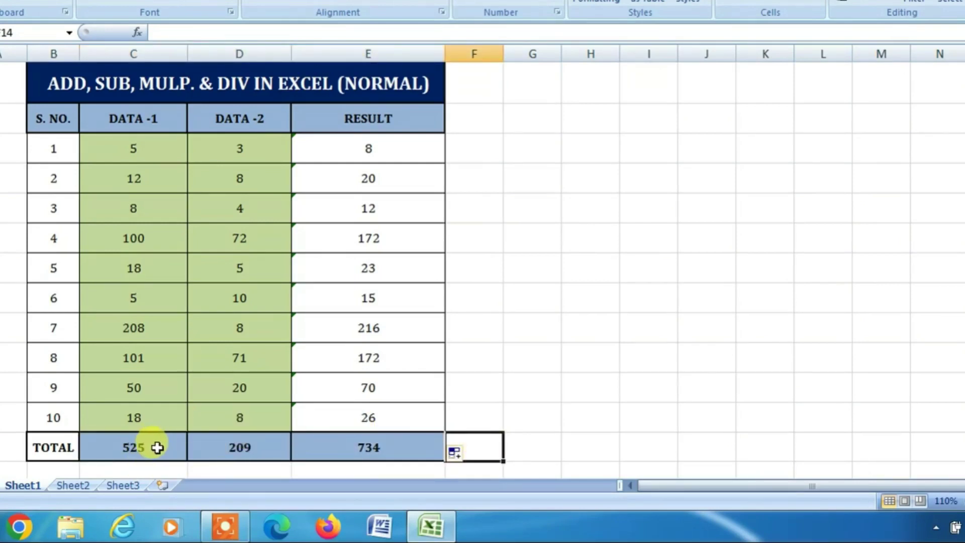
{"action": "left_click", "coordinate": [158, 447]}
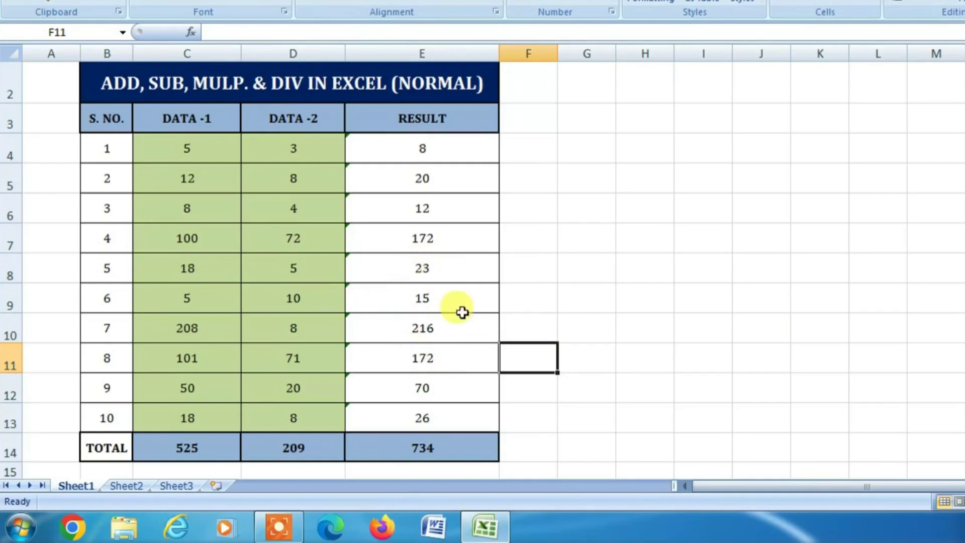
Step: Replace the DATA -1 value of serial number 6, cell C9, with 15
{"action": "left_click", "coordinate": [185, 299]}
{"action": "left_click", "coordinate": [302, 297]}
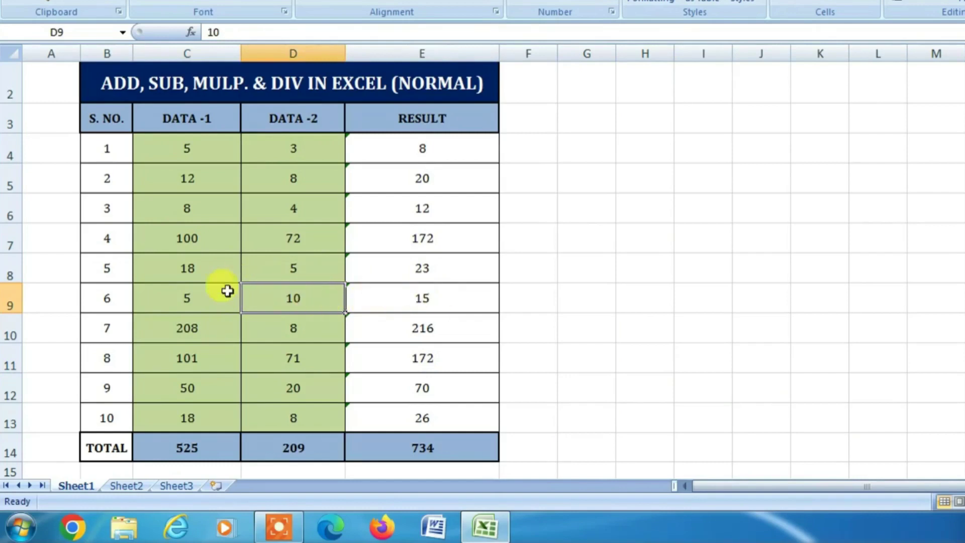
{"action": "left_click", "coordinate": [201, 298]}
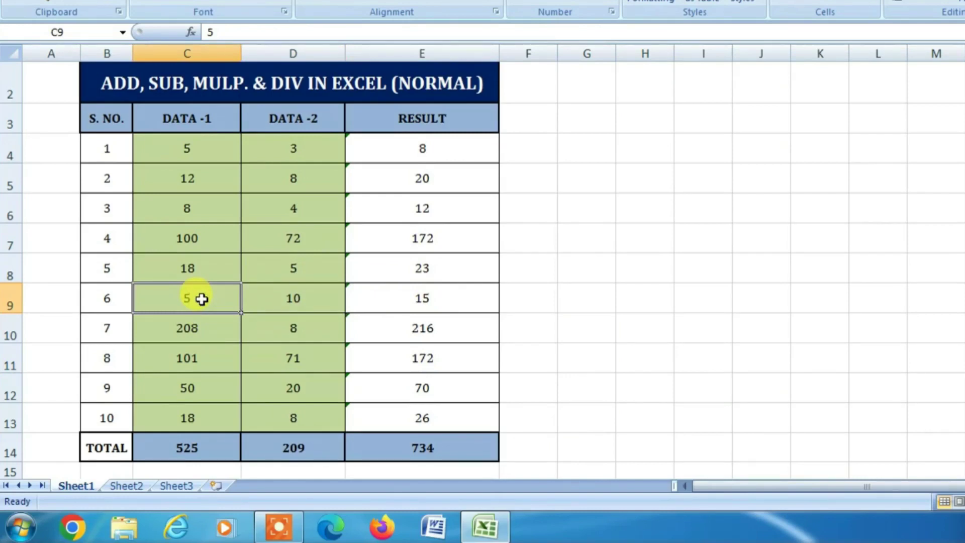
{"action": "left_click", "coordinate": [278, 299]}
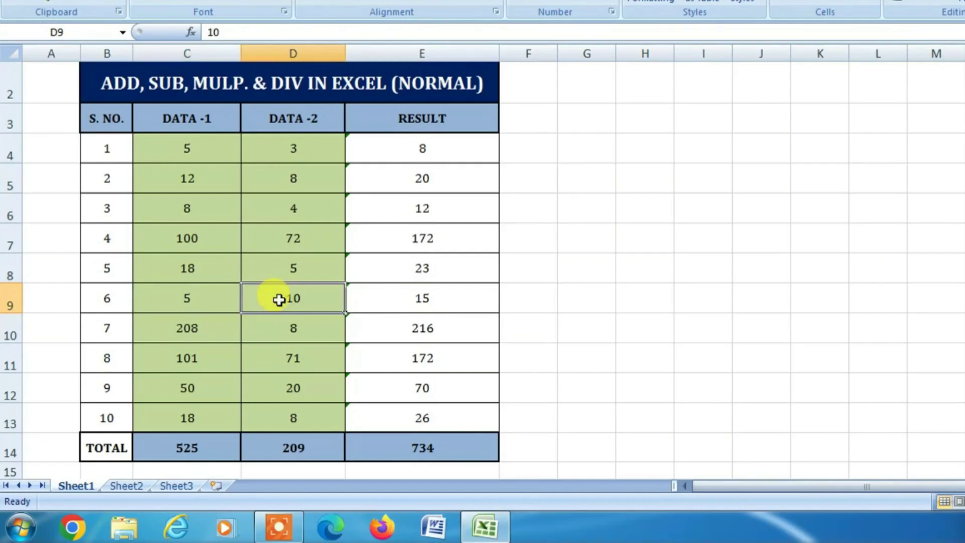
{"action": "left_click", "coordinate": [194, 297]}
{"action": "left_click", "coordinate": [442, 300]}
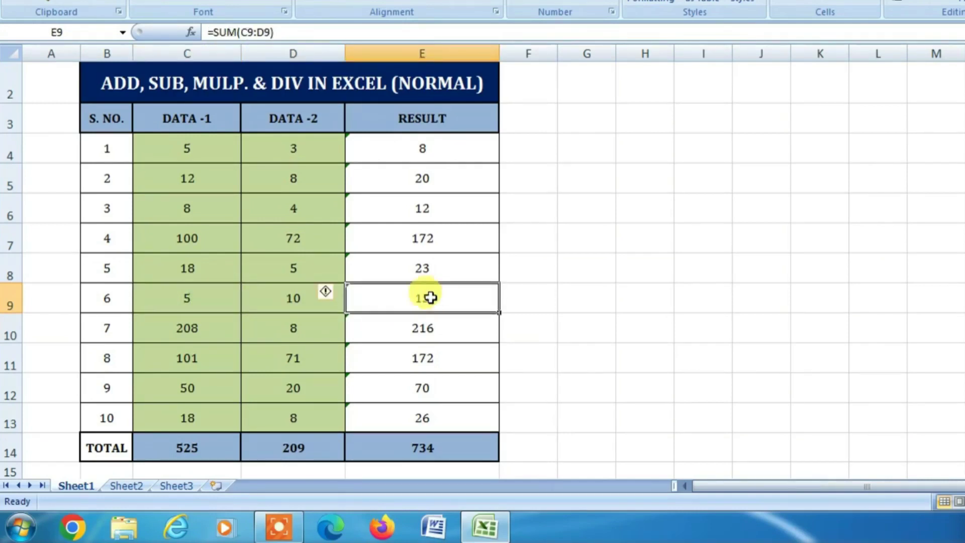
{"action": "left_click", "coordinate": [199, 302]}
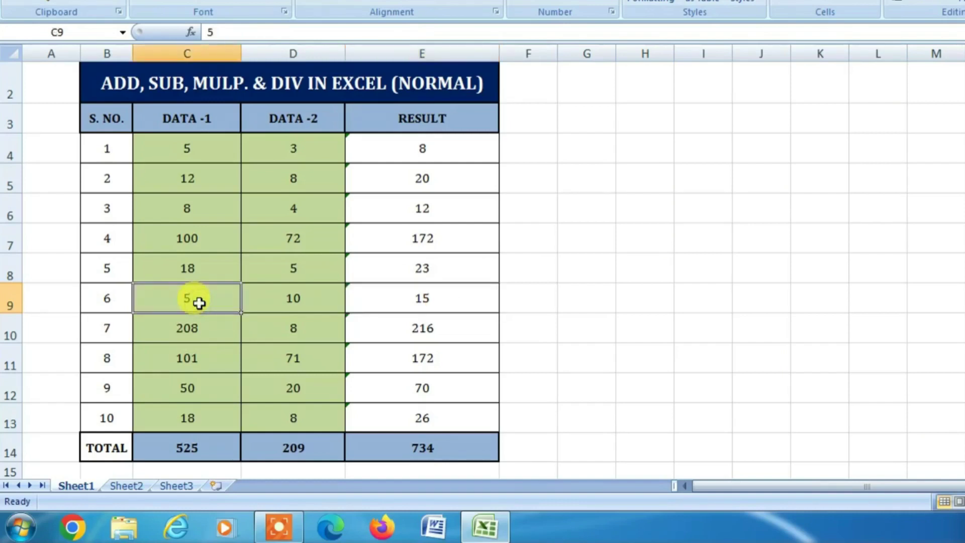
{"action": "key", "text": "Delete"}
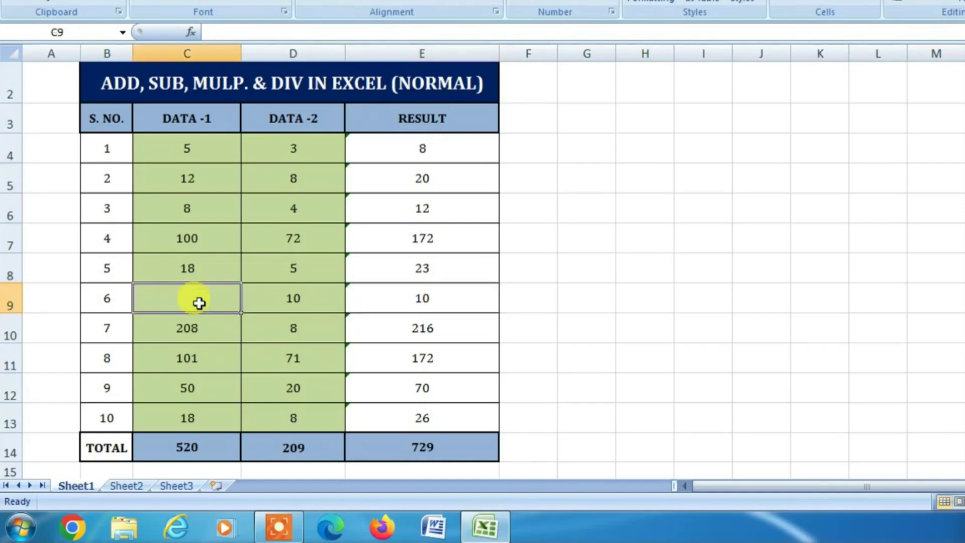
{"action": "type", "text": "15"}
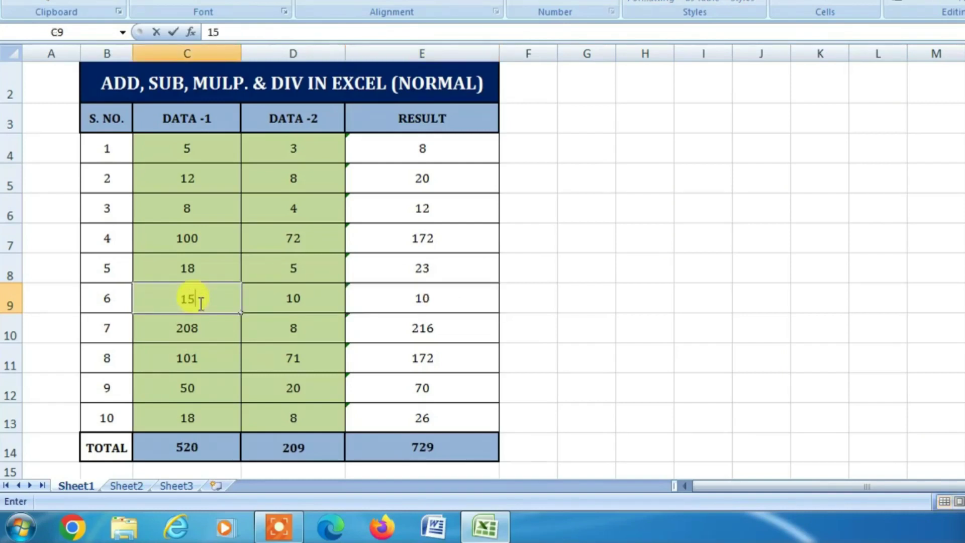
{"action": "key", "text": "Return"}
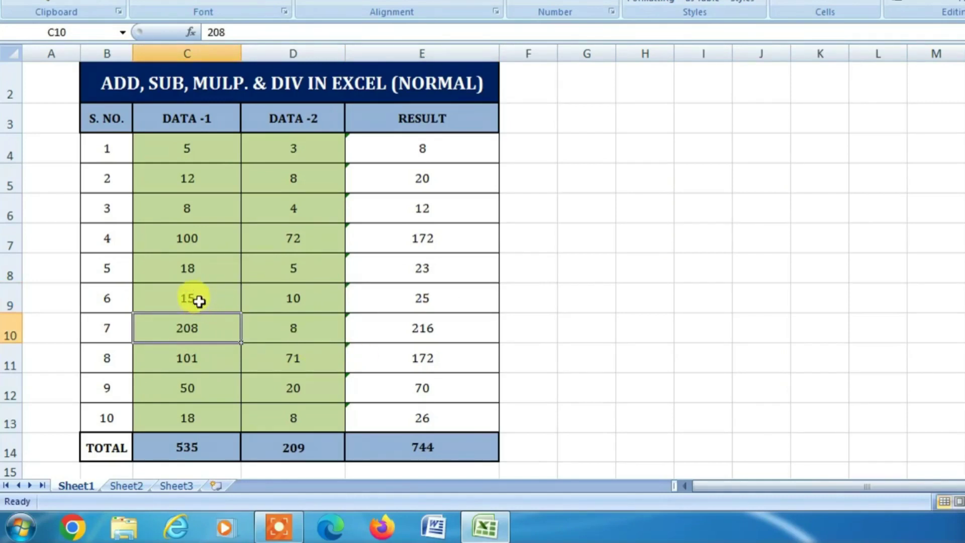
Step: Check the RESULT sum in row 9 against its DATA -1 and DATA -2 values, and examine the RESULT total in E14
{"action": "left_click", "coordinate": [198, 300]}
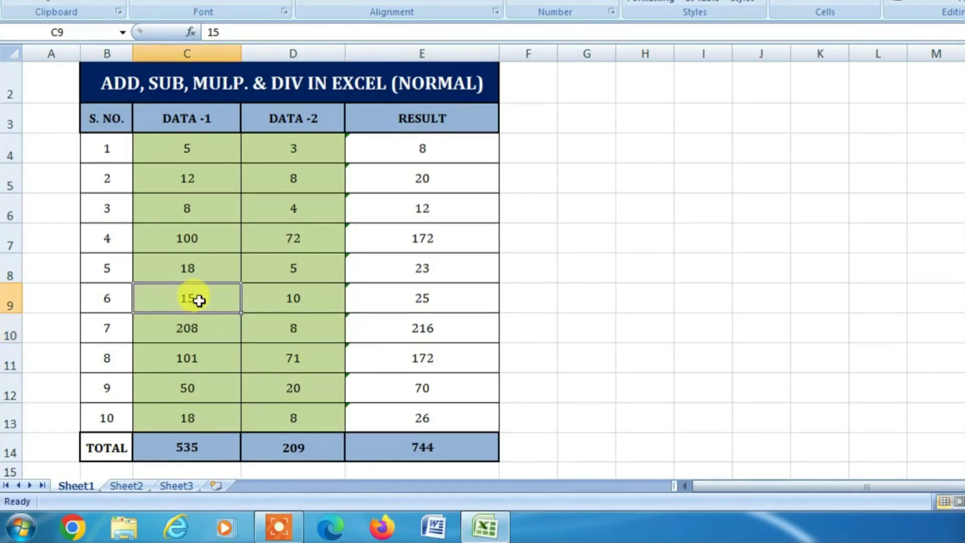
{"action": "left_click", "coordinate": [294, 300]}
{"action": "left_click", "coordinate": [204, 299]}
{"action": "left_click", "coordinate": [284, 294]}
{"action": "left_click", "coordinate": [363, 301]}
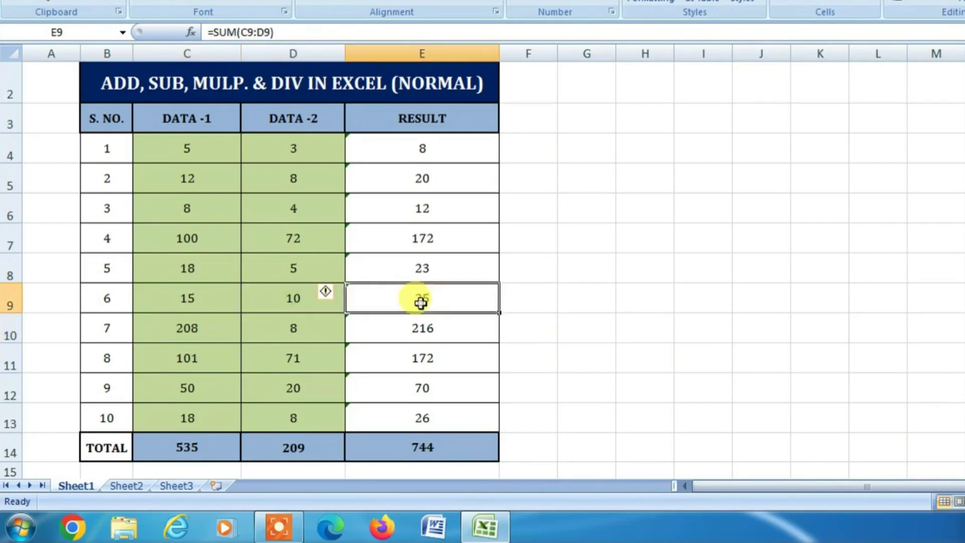
{"action": "left_click", "coordinate": [201, 296]}
{"action": "left_click", "coordinate": [284, 299]}
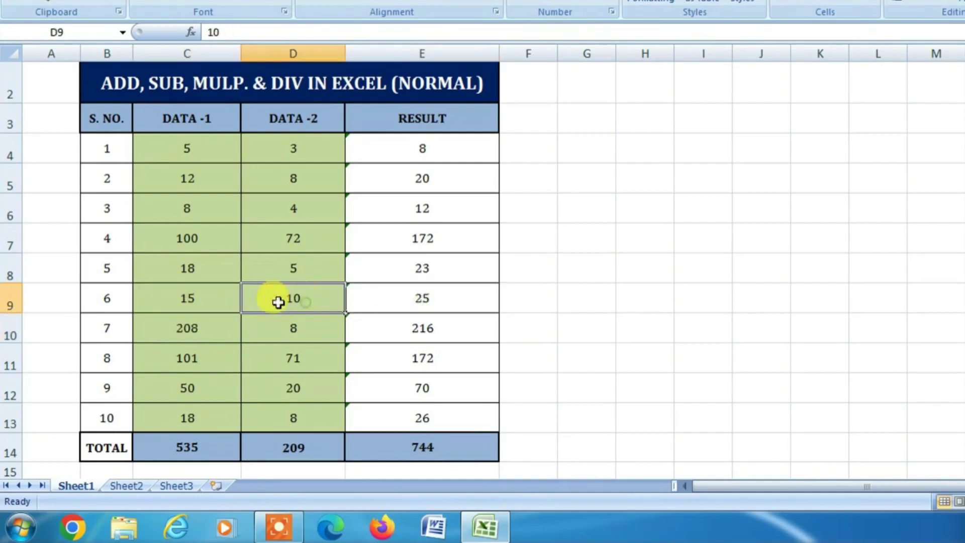
{"action": "left_click", "coordinate": [202, 300]}
{"action": "left_click", "coordinate": [308, 295]}
{"action": "left_click", "coordinate": [444, 297]}
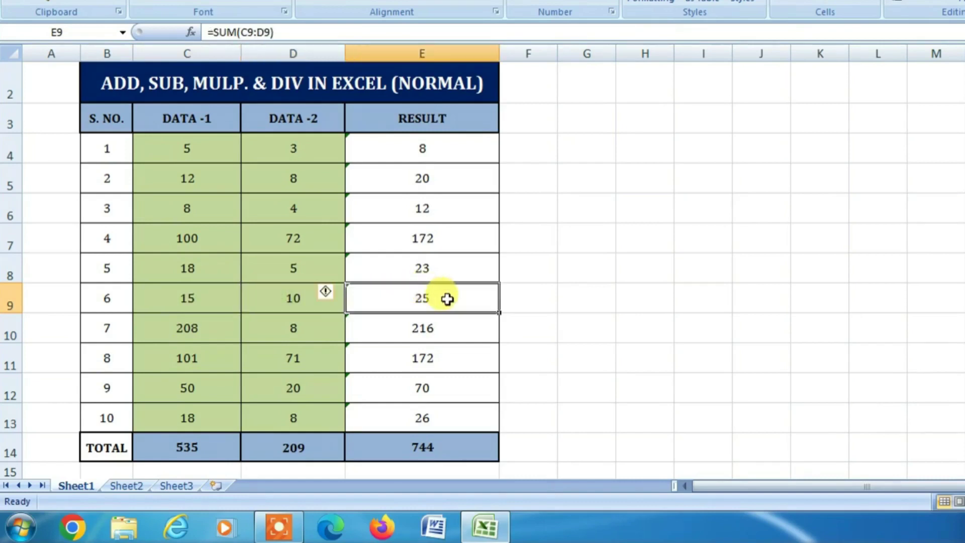
{"action": "left_click", "coordinate": [177, 298]}
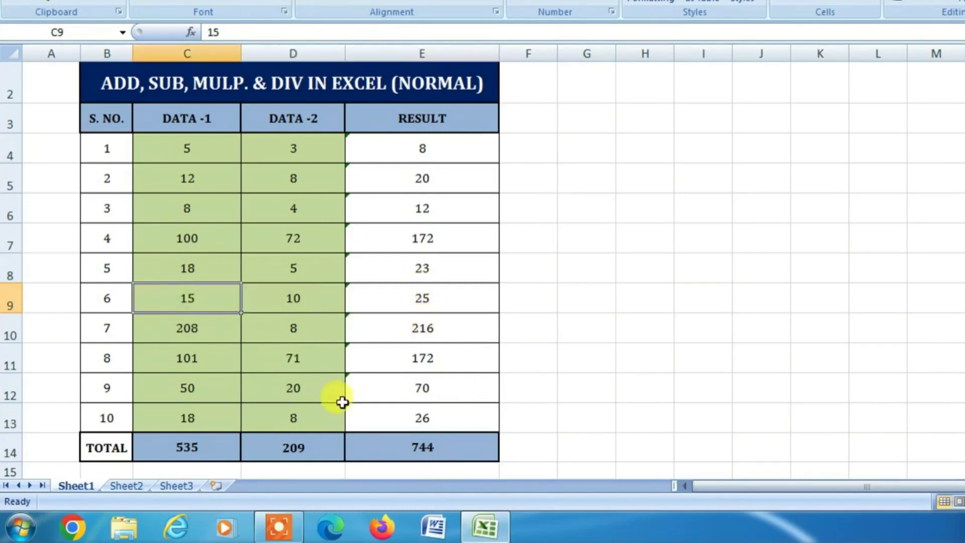
{"action": "left_click", "coordinate": [429, 448]}
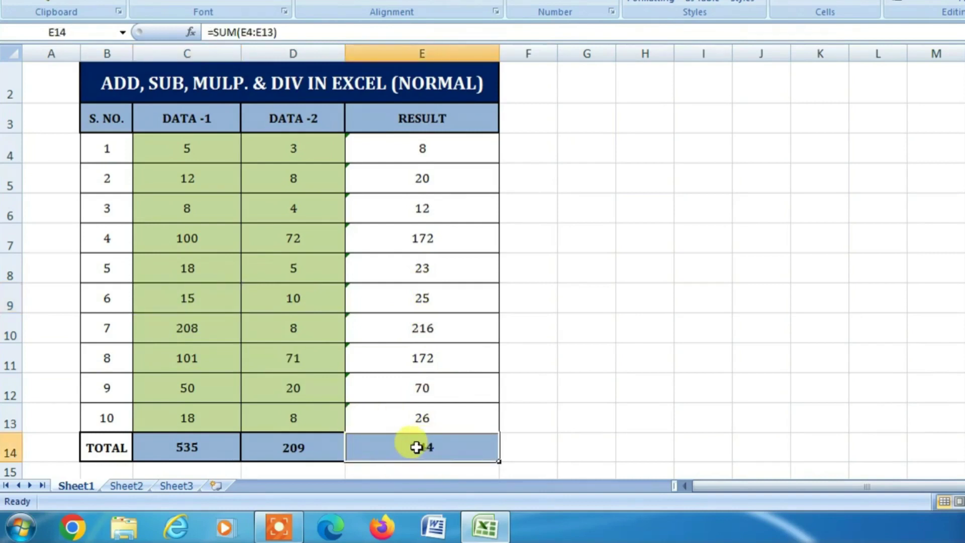
{"action": "left_click", "coordinate": [596, 447]}
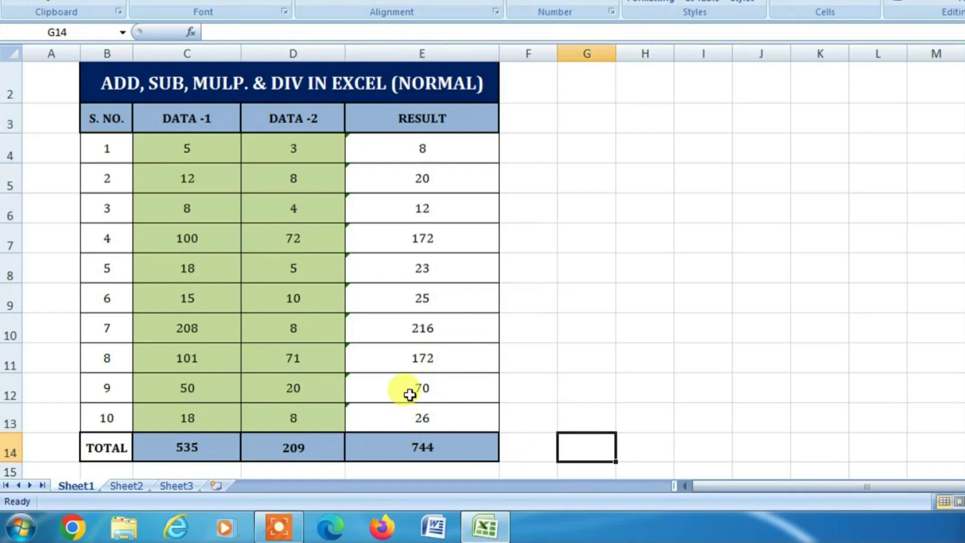
Step: Set the DATA -1 value of serial number 9, cell C12, to 100 and check that row's RESULT
{"action": "left_click", "coordinate": [213, 387]}
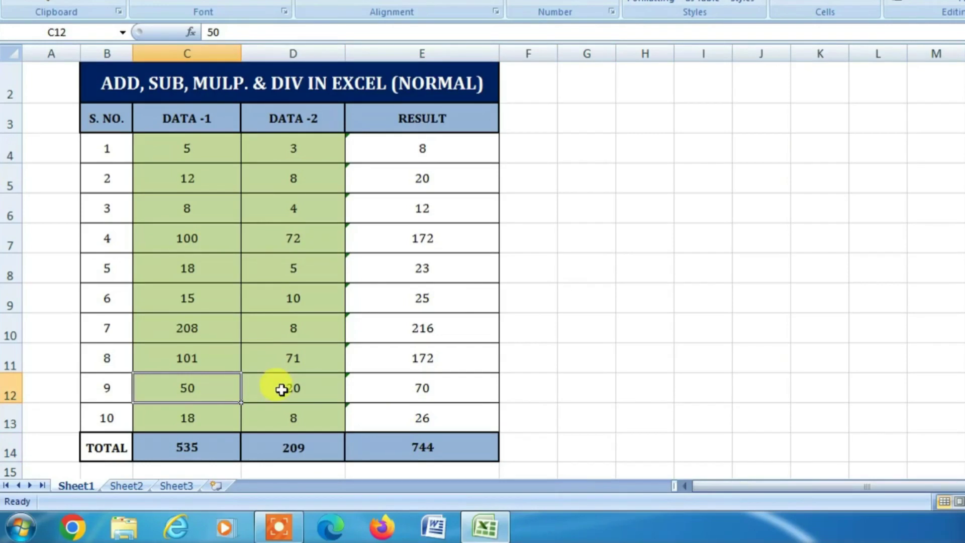
{"action": "type", "text": "100"}
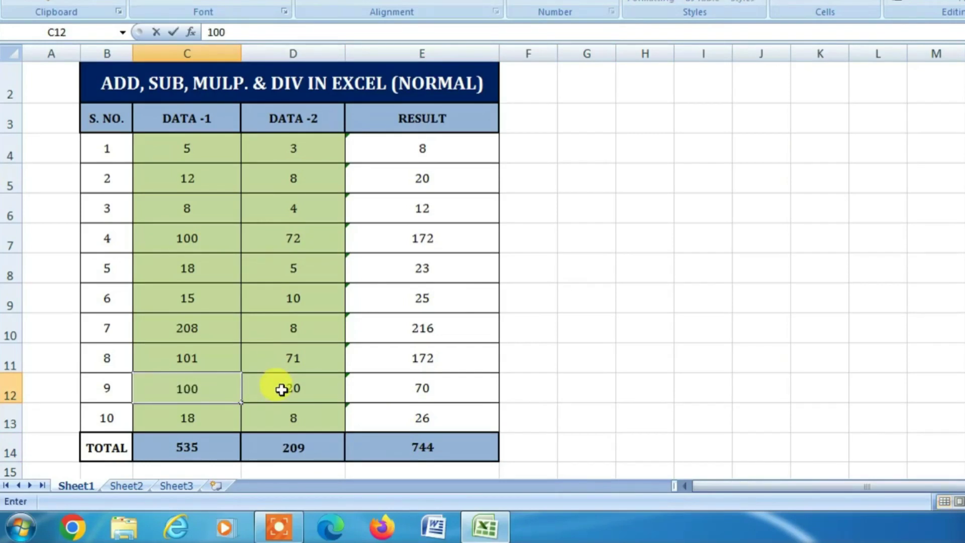
{"action": "key", "text": "Return"}
{"action": "left_click", "coordinate": [215, 382]}
{"action": "left_click", "coordinate": [277, 384]}
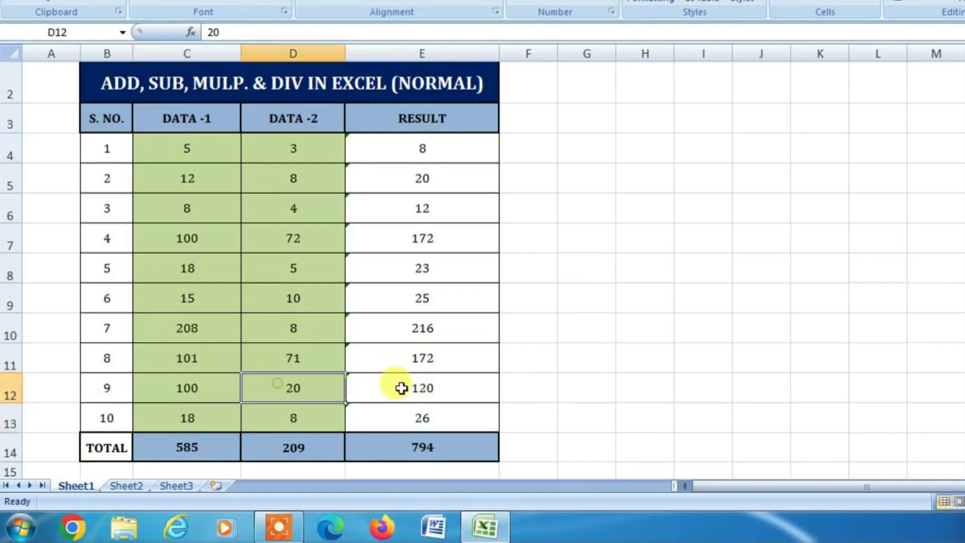
{"action": "left_click", "coordinate": [430, 388]}
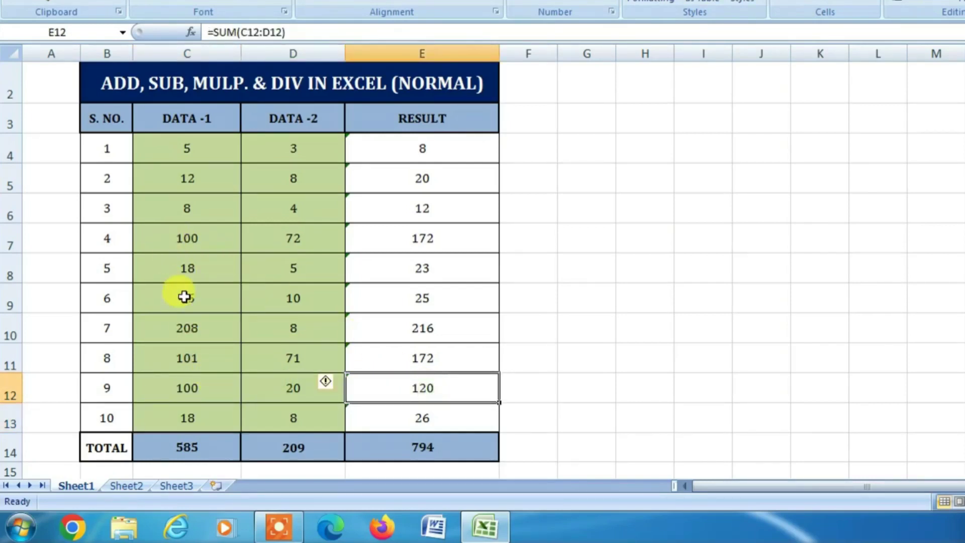
Step: Set the DATA -2 value of serial number 5, cell D8, to 18 and check that row's RESULT
{"action": "left_click", "coordinate": [204, 268]}
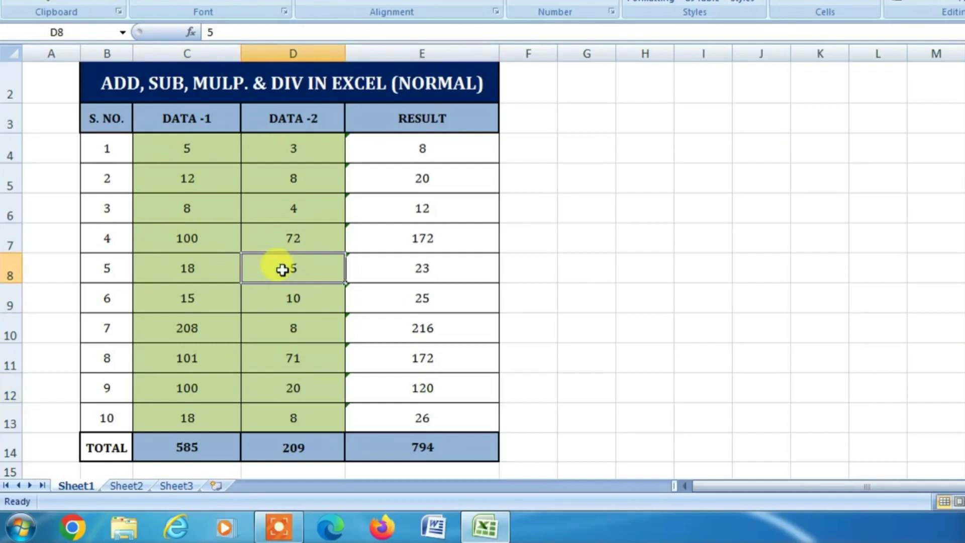
{"action": "type", "text": "18"}
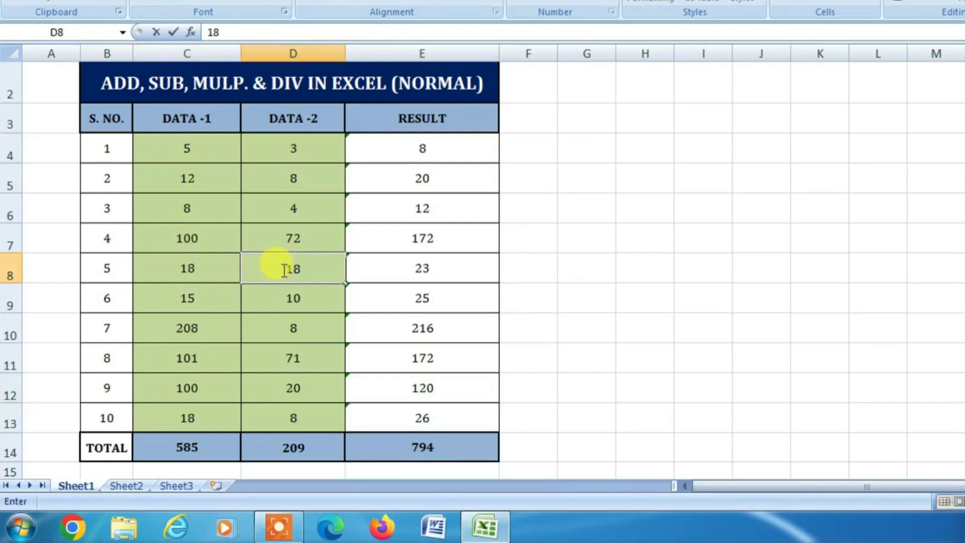
{"action": "key", "text": "Return"}
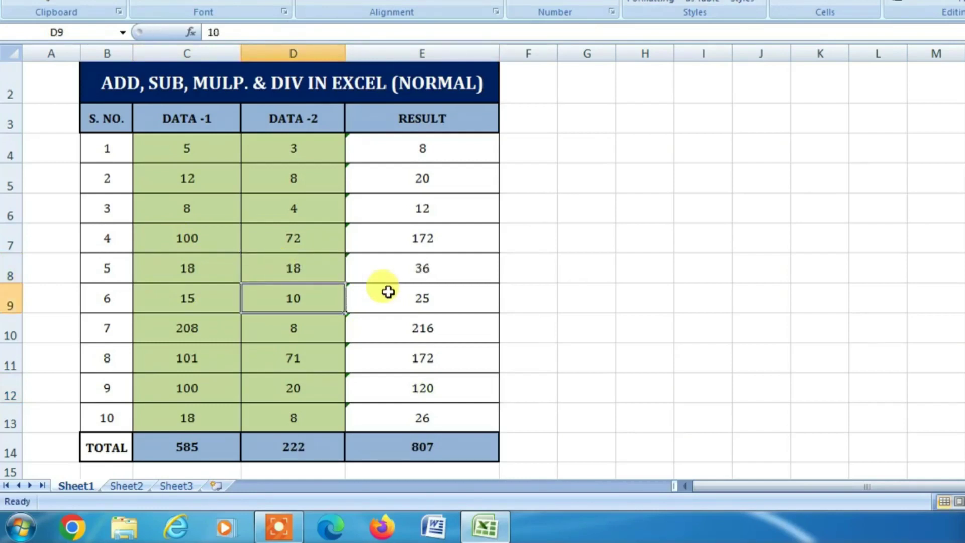
{"action": "left_click", "coordinate": [448, 267]}
{"action": "key", "text": "ctrl+Down"}
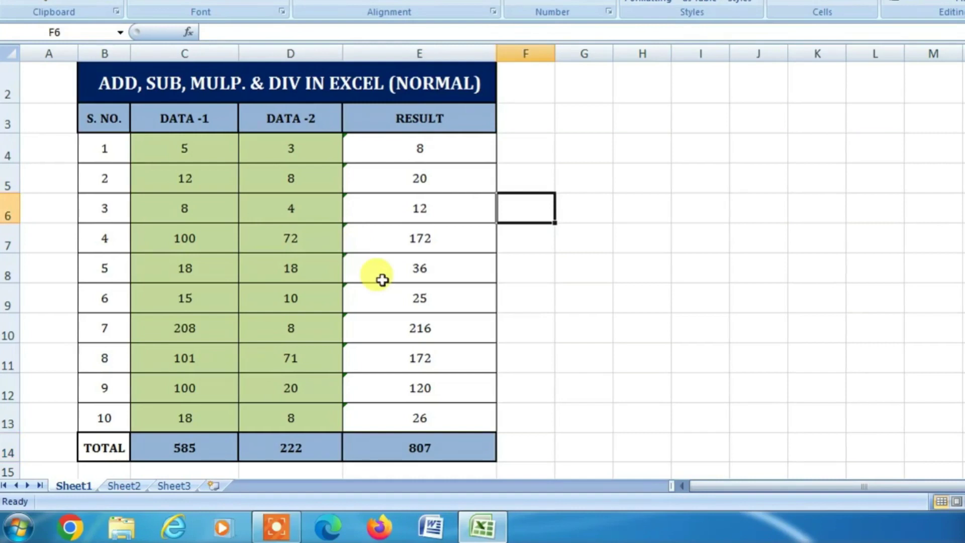
Step: Clear the RESULT formulas in E4:E13 and the TOTAL row formulas in C14:E14
{"action": "left_click", "coordinate": [453, 148]}
{"action": "left_click_drag", "start_coordinate": [450, 166], "coordinate": [411, 426]}
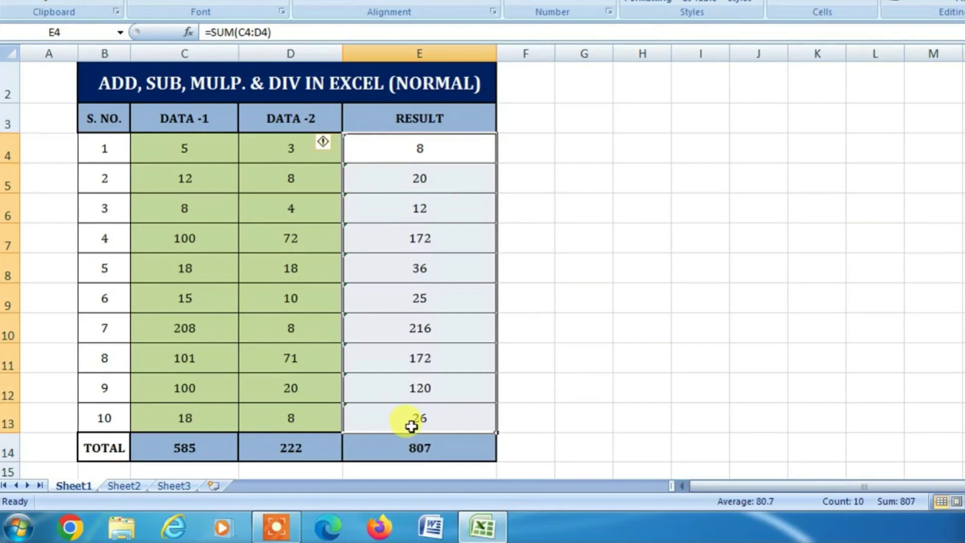
{"action": "key", "text": "Delete"}
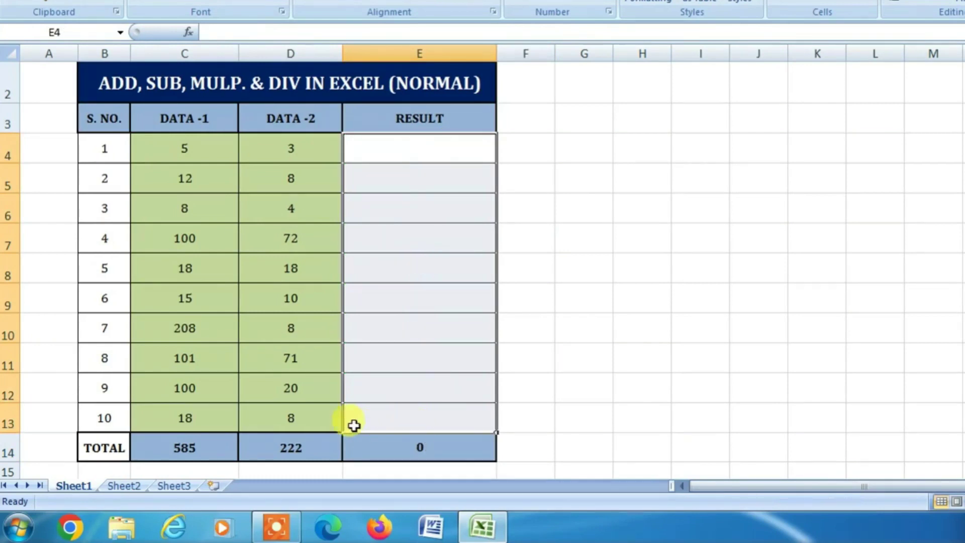
{"action": "left_click", "coordinate": [206, 449]}
{"action": "left_click_drag", "start_coordinate": [206, 449], "coordinate": [375, 446]}
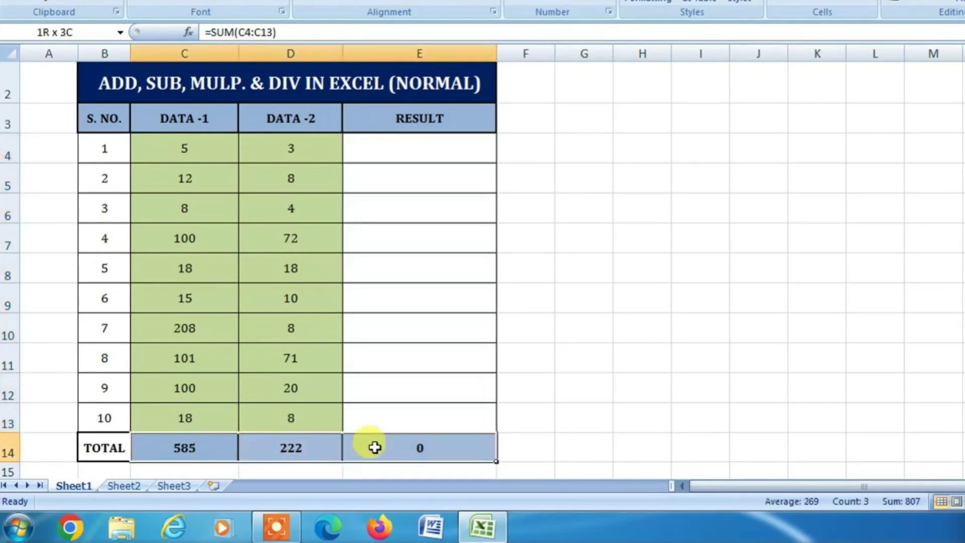
{"action": "key", "text": "Delete"}
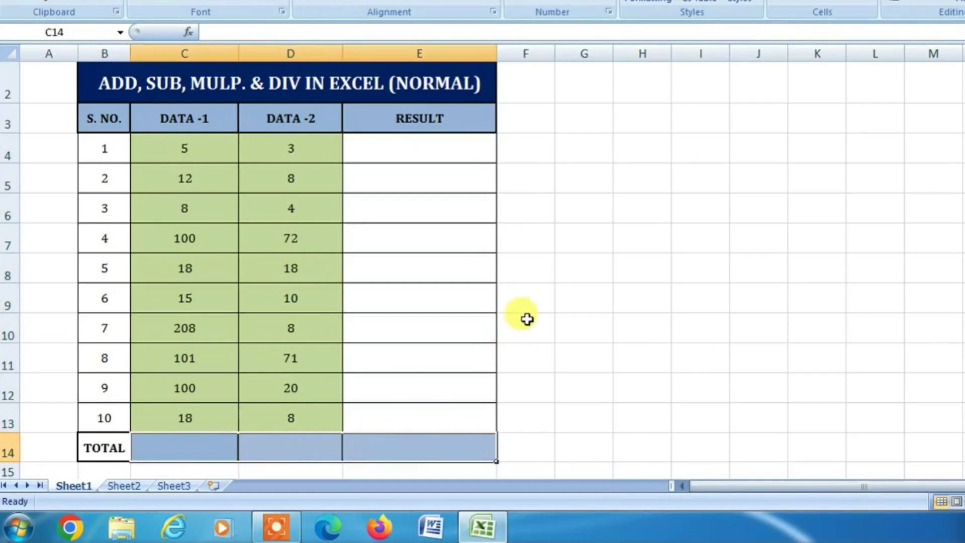
{"action": "left_click", "coordinate": [556, 272]}
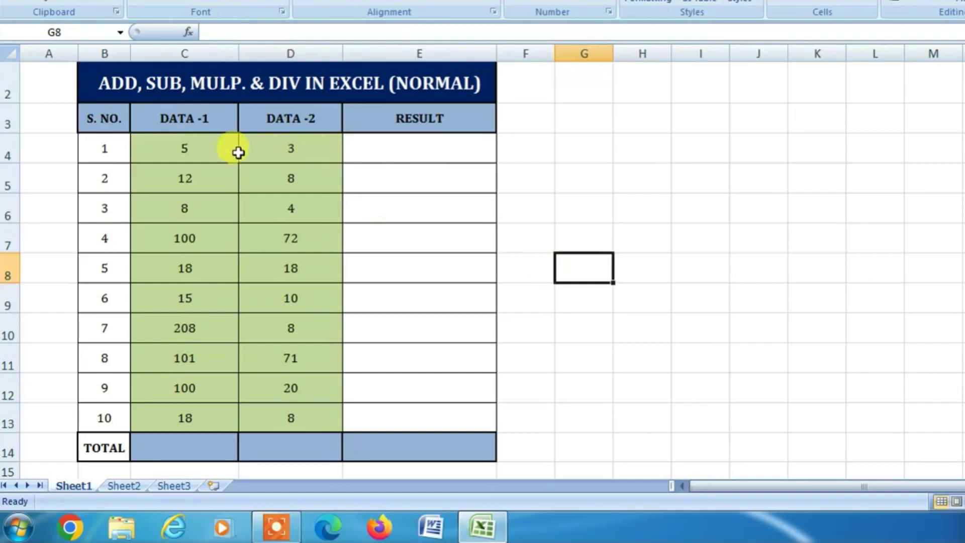
Step: Enter the subtraction formula =C4-D4 in RESULT cell E4 for serial number 1
{"action": "left_click", "coordinate": [199, 147]}
{"action": "left_click", "coordinate": [299, 151]}
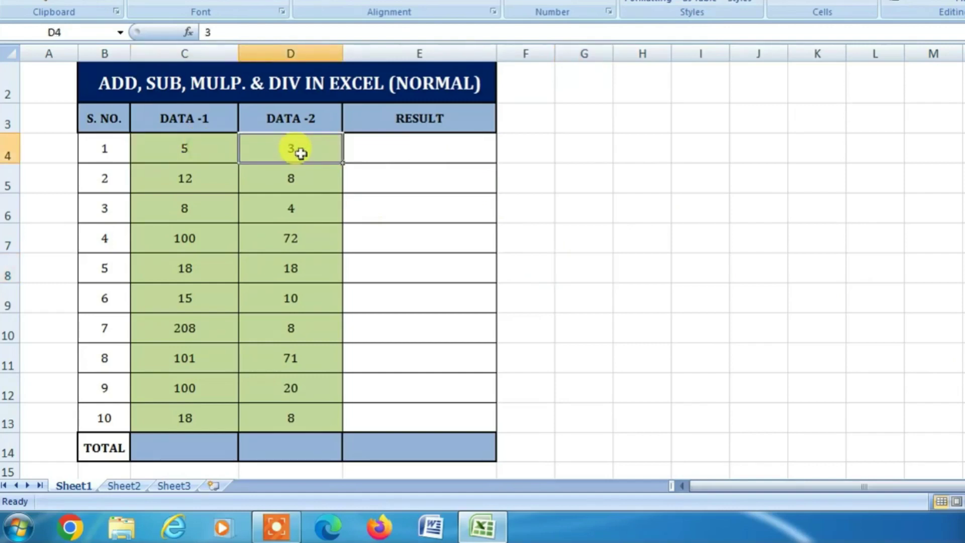
{"action": "left_click", "coordinate": [406, 152]}
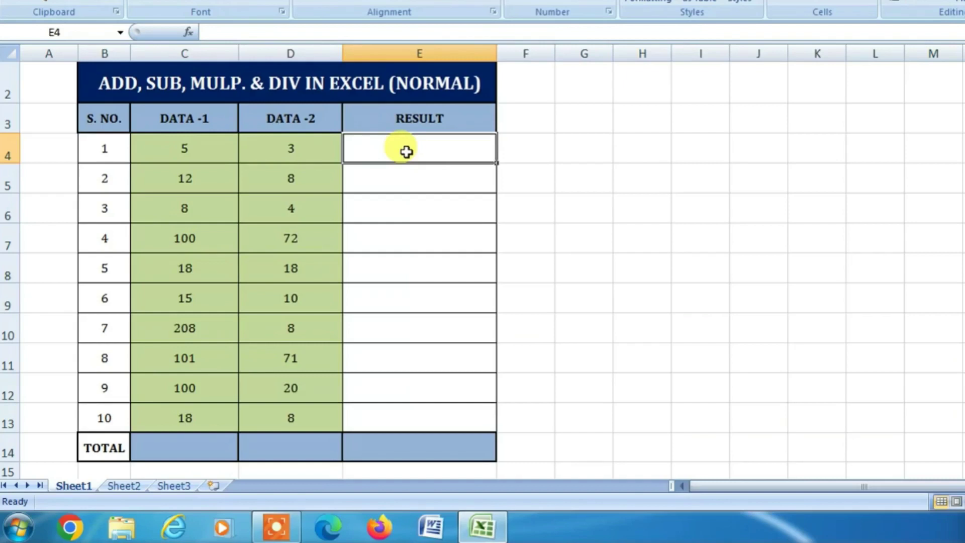
{"action": "type", "text": "="}
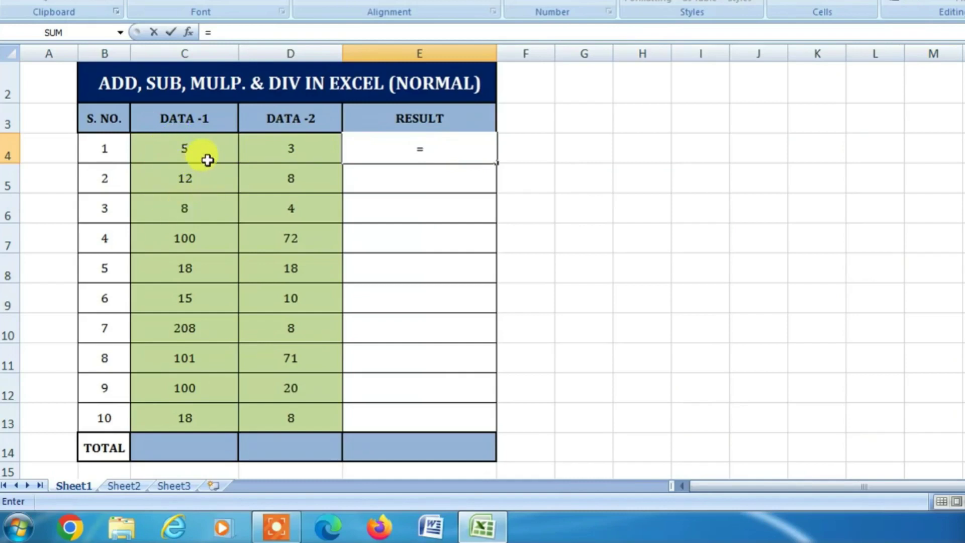
{"action": "left_click", "coordinate": [181, 151]}
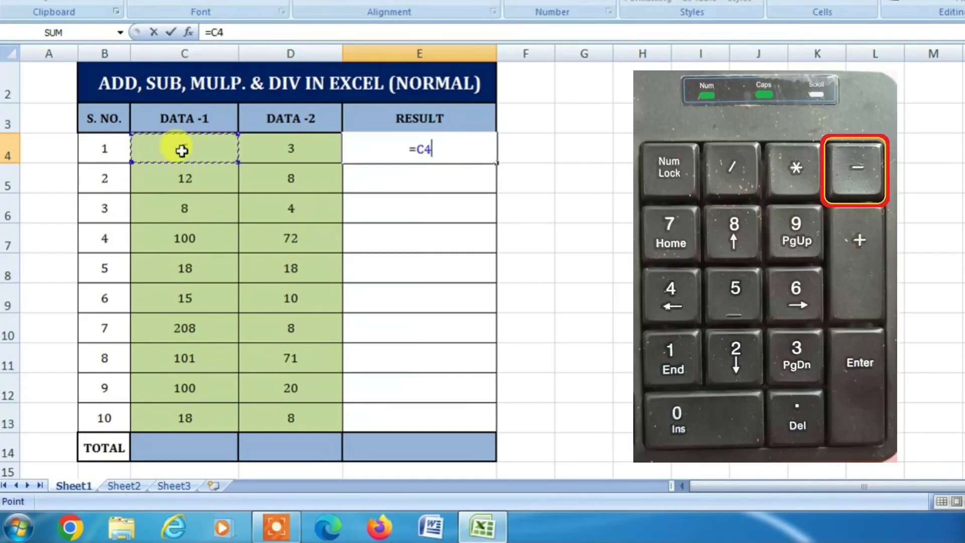
{"action": "type", "text": "-"}
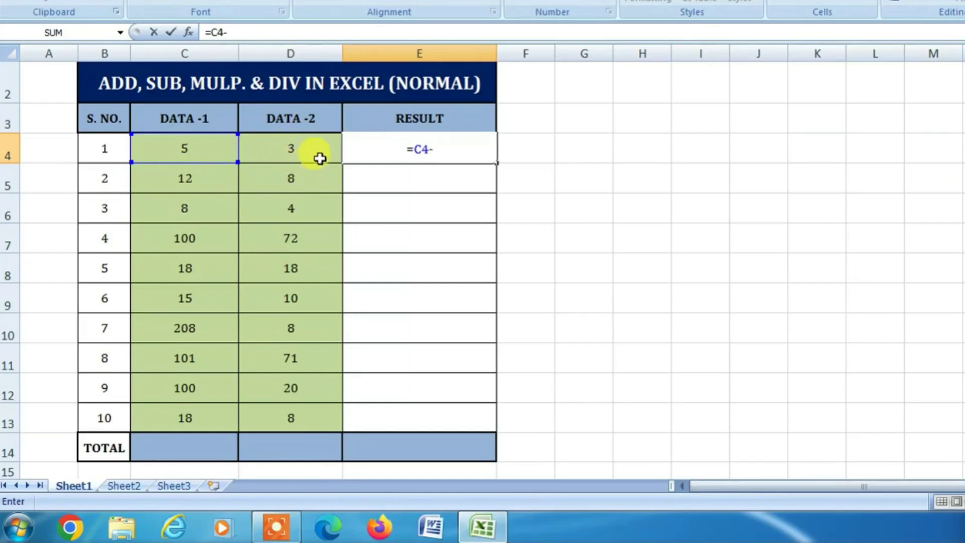
{"action": "left_click", "coordinate": [305, 147]}
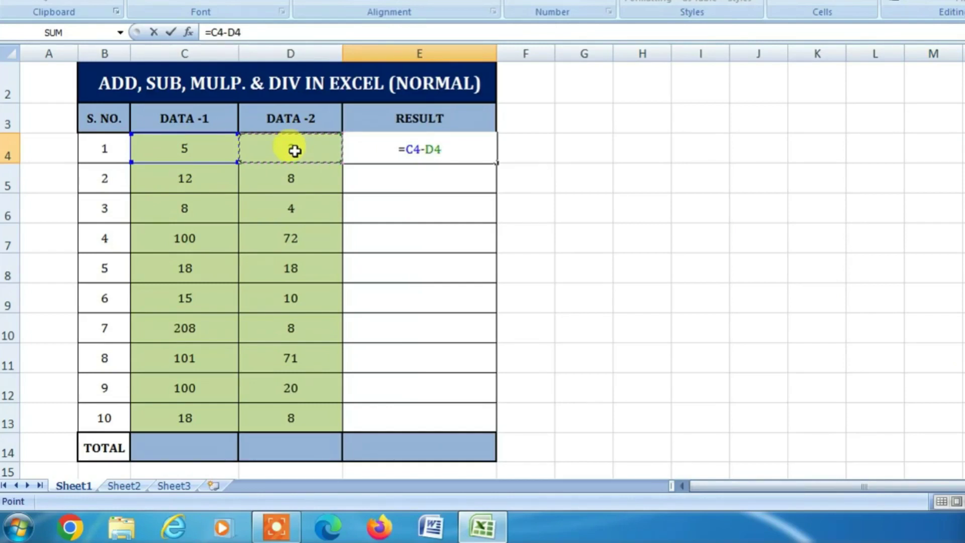
{"action": "key", "text": "Return"}
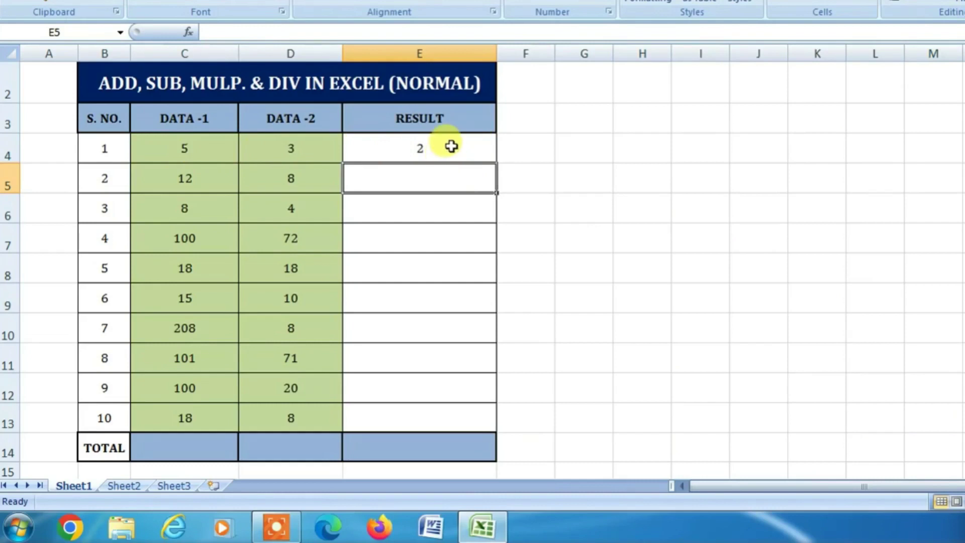
Step: Fill the subtraction formula from E4 down the RESULT column to E10
{"action": "left_click", "coordinate": [434, 150]}
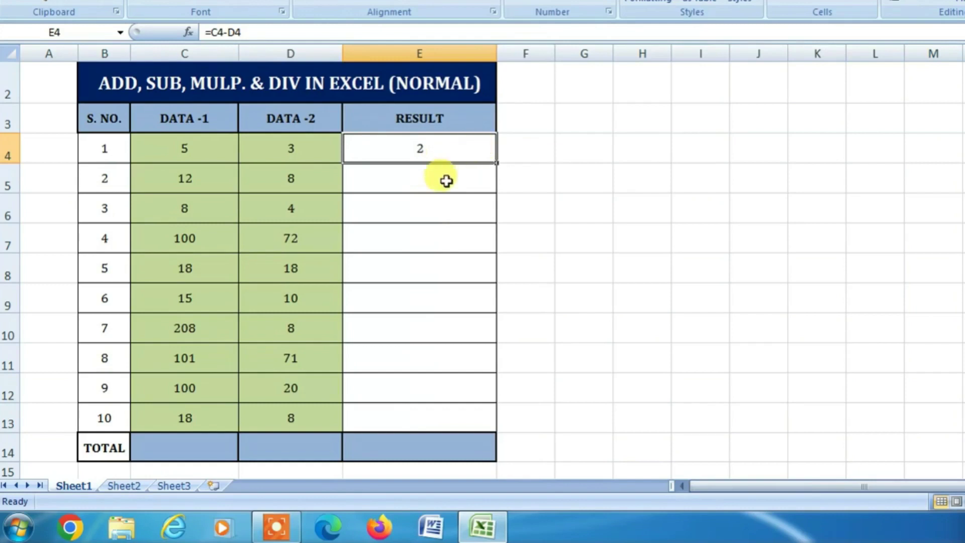
{"action": "left_click", "coordinate": [445, 180]}
{"action": "left_click", "coordinate": [447, 150]}
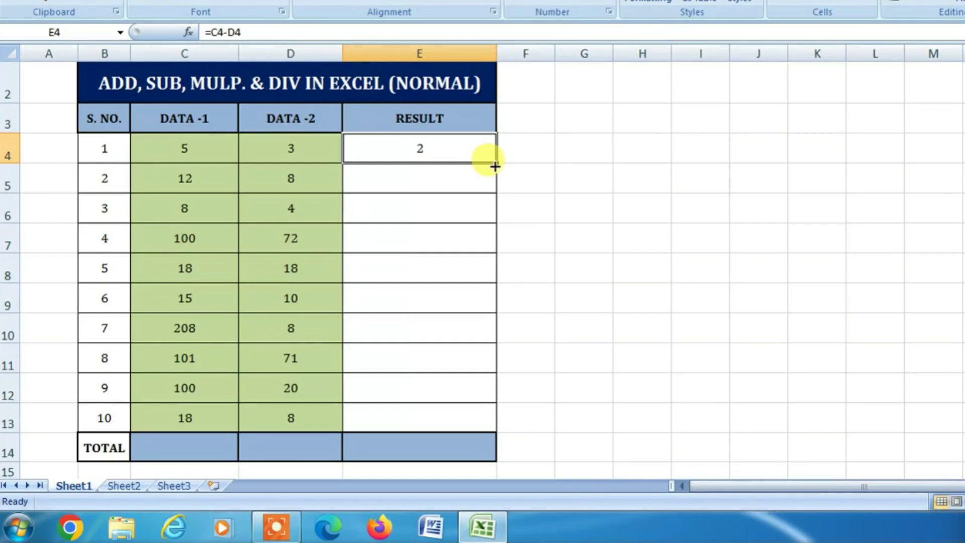
{"action": "left_click_drag", "start_coordinate": [497, 165], "coordinate": [492, 329]}
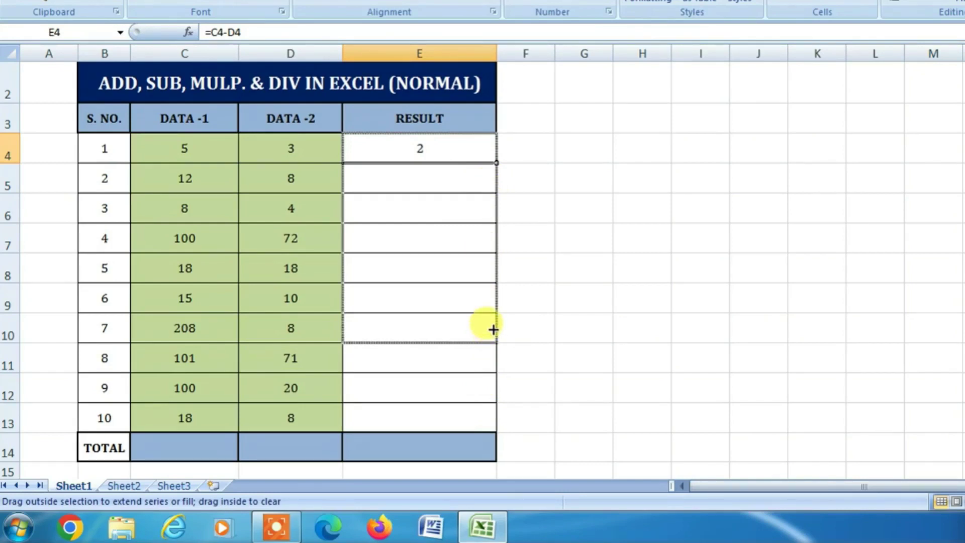
{"action": "left_click_drag", "start_coordinate": [493, 330], "coordinate": [491, 328]}
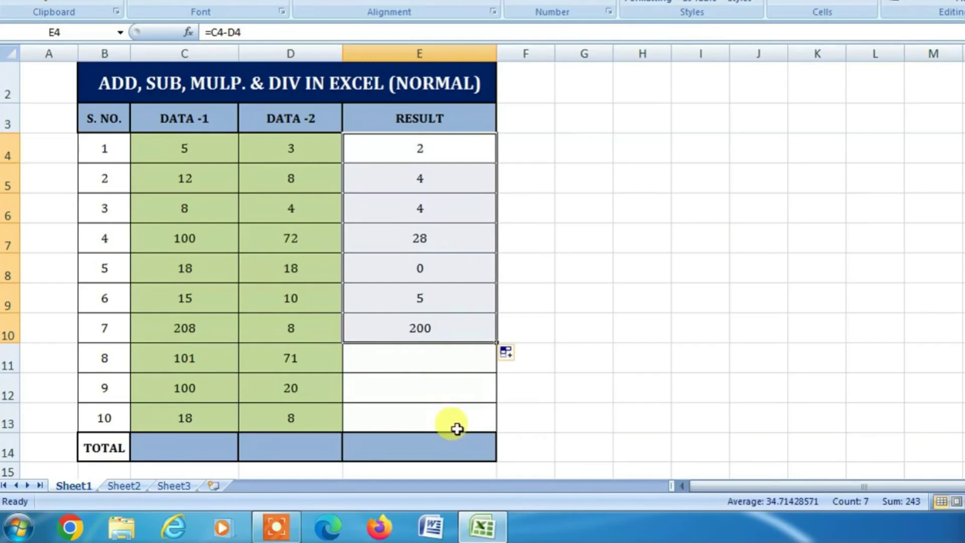
Step: Extend the subtraction formula from E10 down to E13 to complete the remaining RESULT rows
{"action": "left_click", "coordinate": [444, 355]}
{"action": "left_click", "coordinate": [478, 323]}
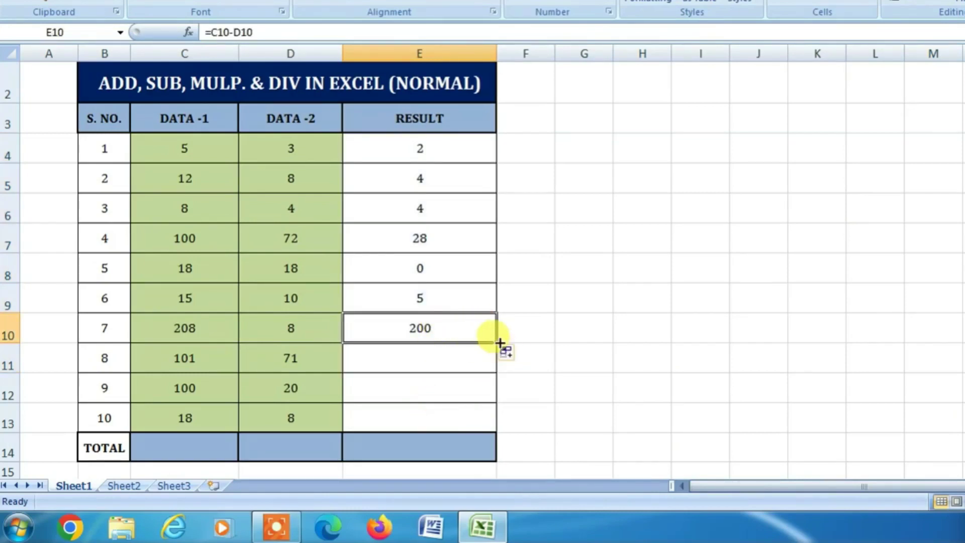
{"action": "left_click_drag", "start_coordinate": [500, 343], "coordinate": [503, 424]}
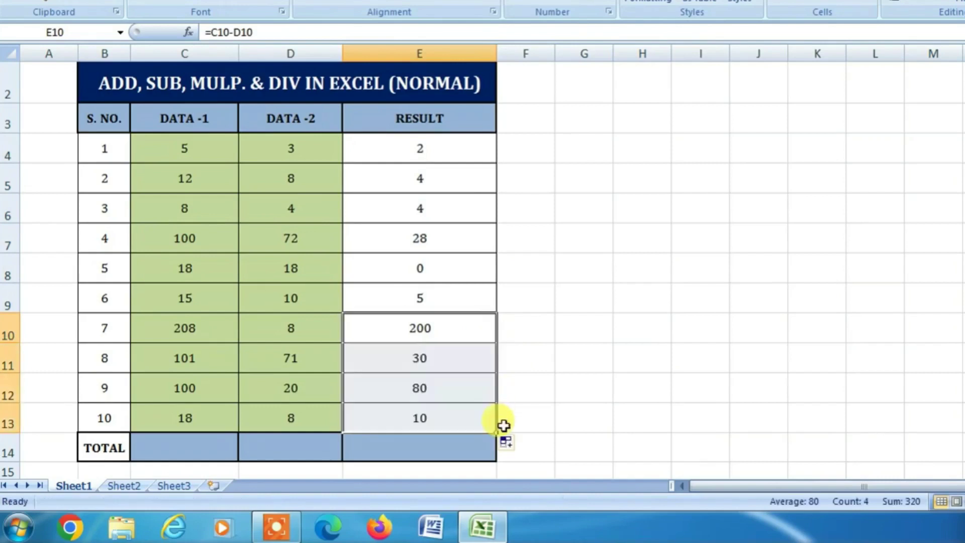
{"action": "left_click", "coordinate": [548, 353]}
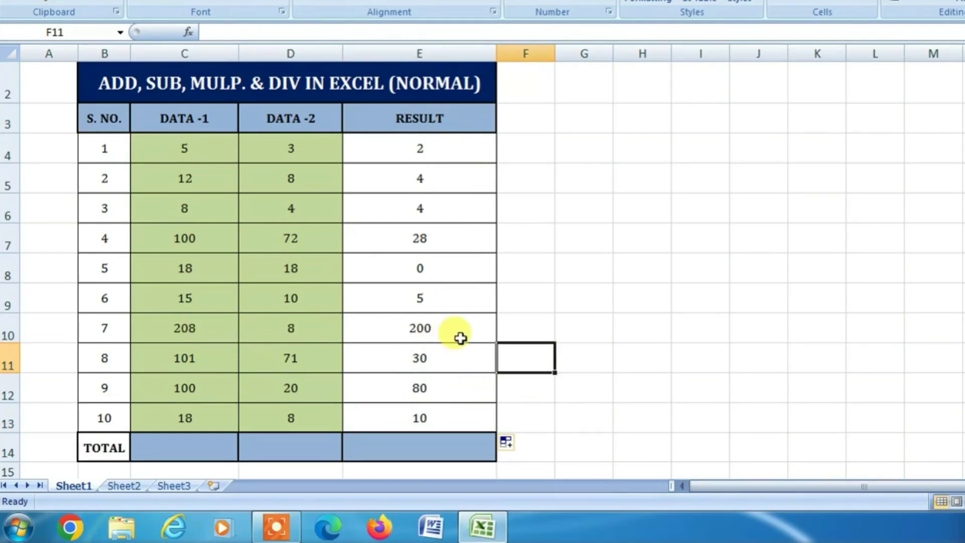
Step: Check the RESULT differences for serial numbers 6, 7 and 10 against their DATA -1 and DATA -2 values
{"action": "left_click", "coordinate": [313, 298]}
{"action": "left_click", "coordinate": [452, 296]}
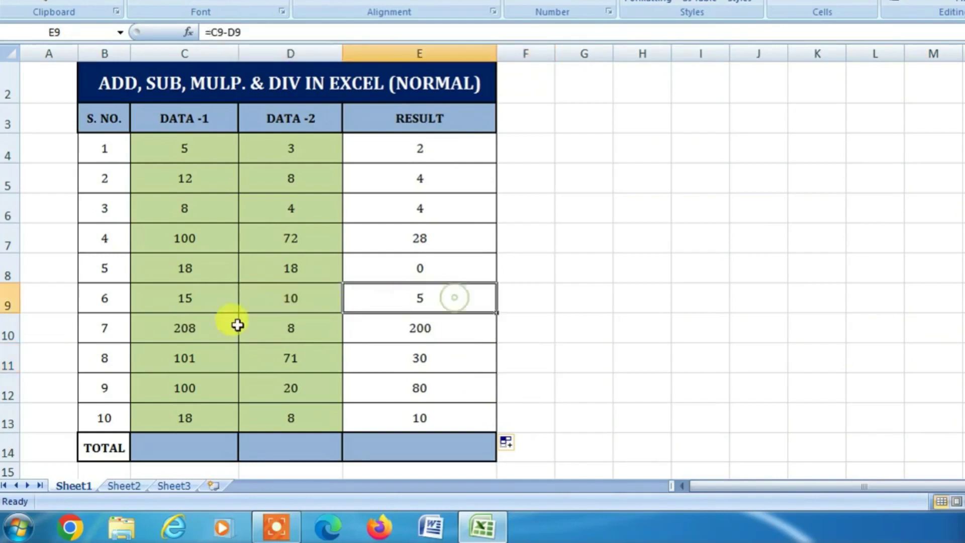
{"action": "left_click", "coordinate": [206, 337]}
{"action": "left_click", "coordinate": [311, 329]}
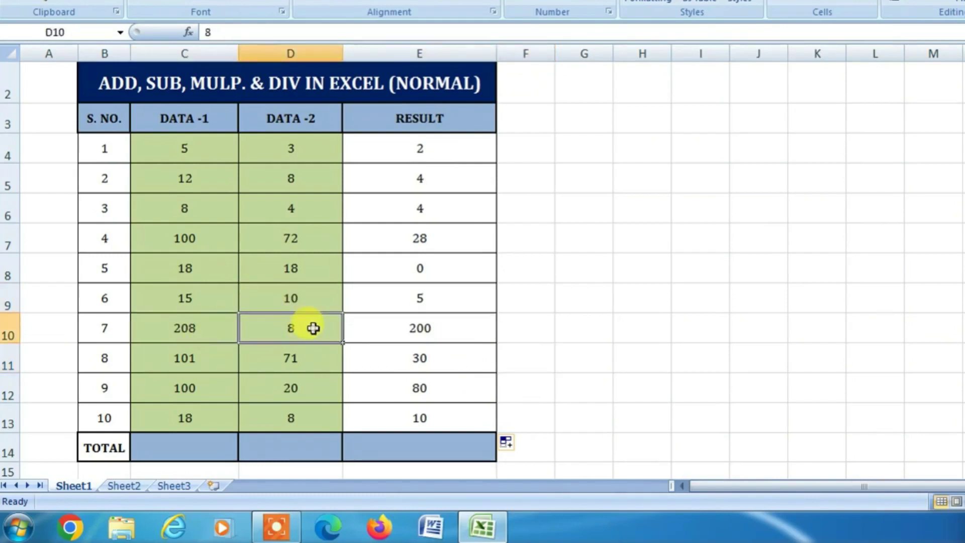
{"action": "left_click", "coordinate": [447, 330]}
{"action": "left_click", "coordinate": [196, 423]}
{"action": "left_click", "coordinate": [279, 411]}
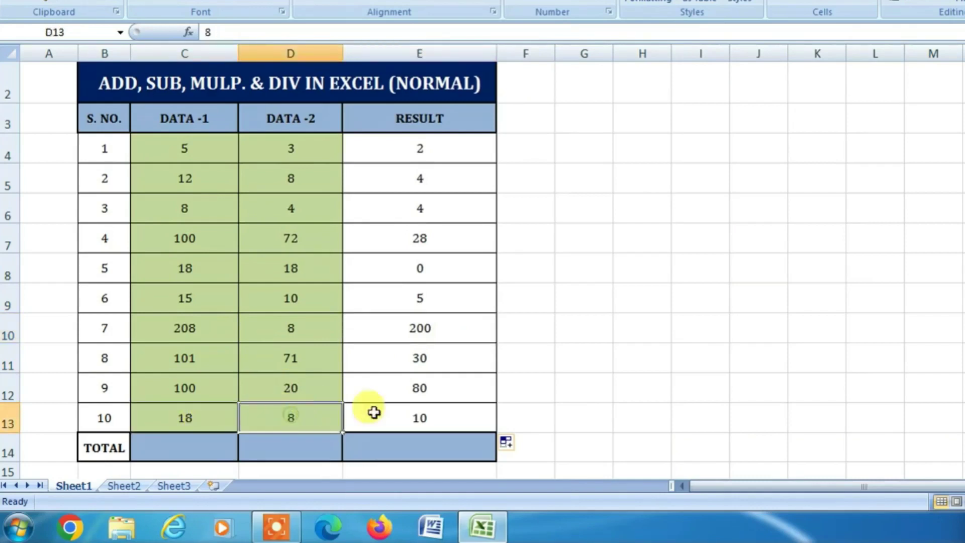
{"action": "left_click", "coordinate": [459, 417]}
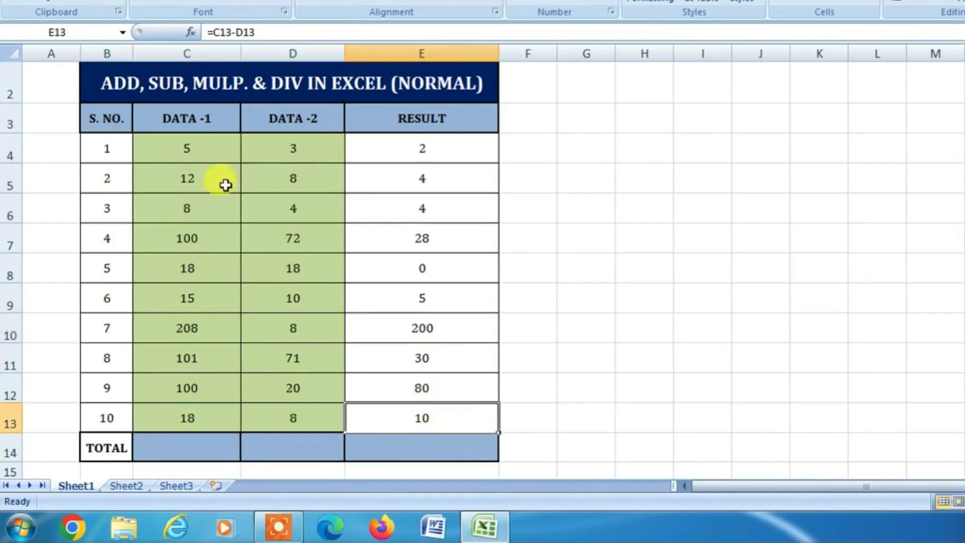
Step: Total DATA -1 (C4:C13) in C14 and DATA -2 (D4:D13) in D14 with AutoSum
{"action": "left_click_drag", "start_coordinate": [211, 142], "coordinate": [216, 394]}
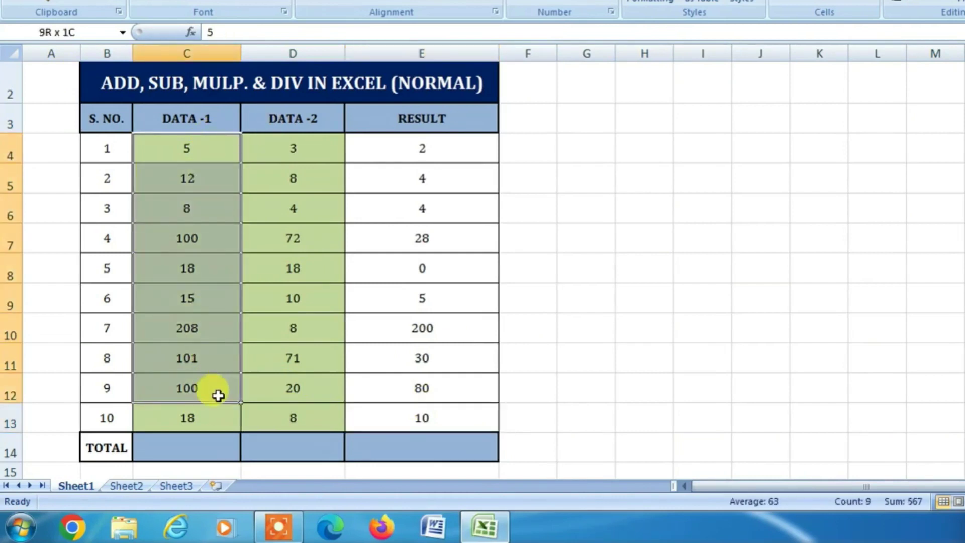
{"action": "left_click_drag", "start_coordinate": [319, 152], "coordinate": [338, 409]}
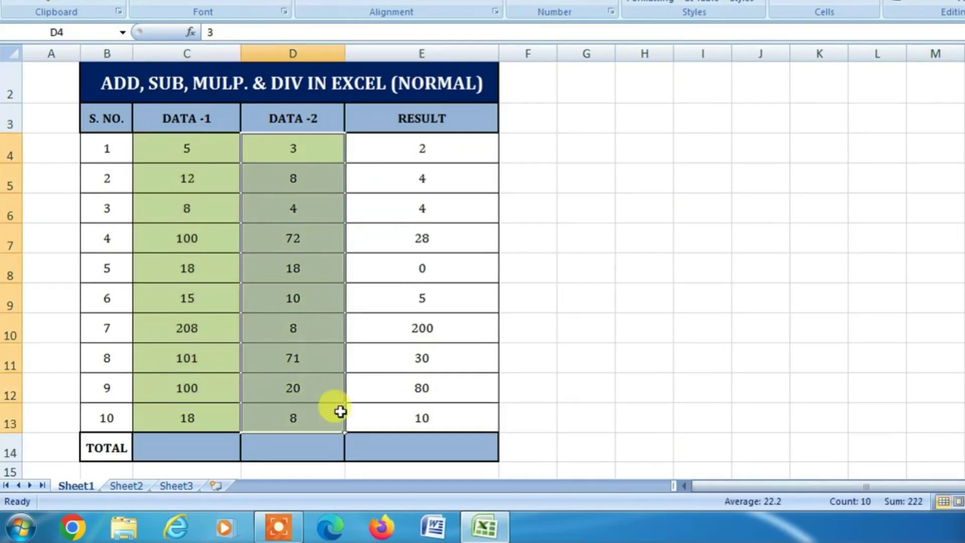
{"action": "left_click", "coordinate": [427, 437]}
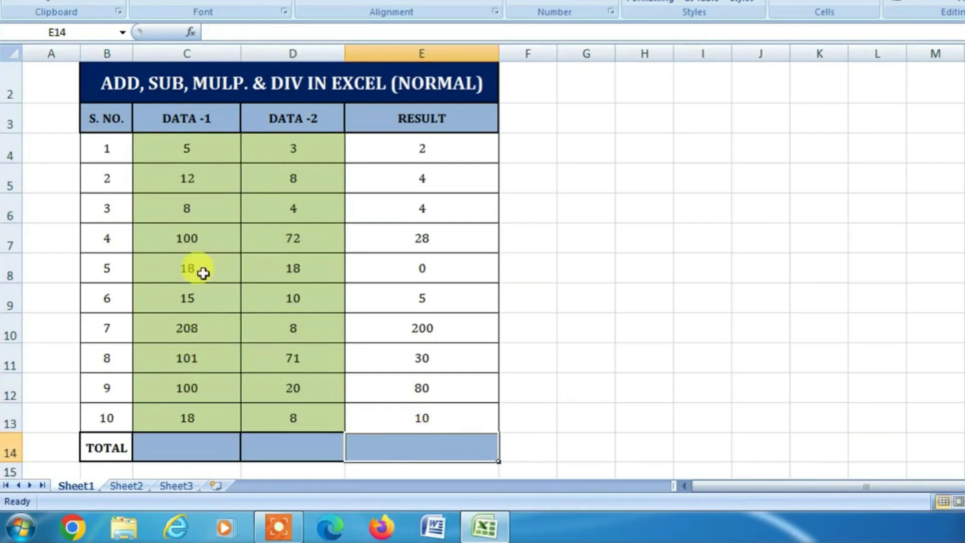
{"action": "left_click_drag", "start_coordinate": [187, 151], "coordinate": [194, 433]}
{"action": "key", "text": "alt+equal"}
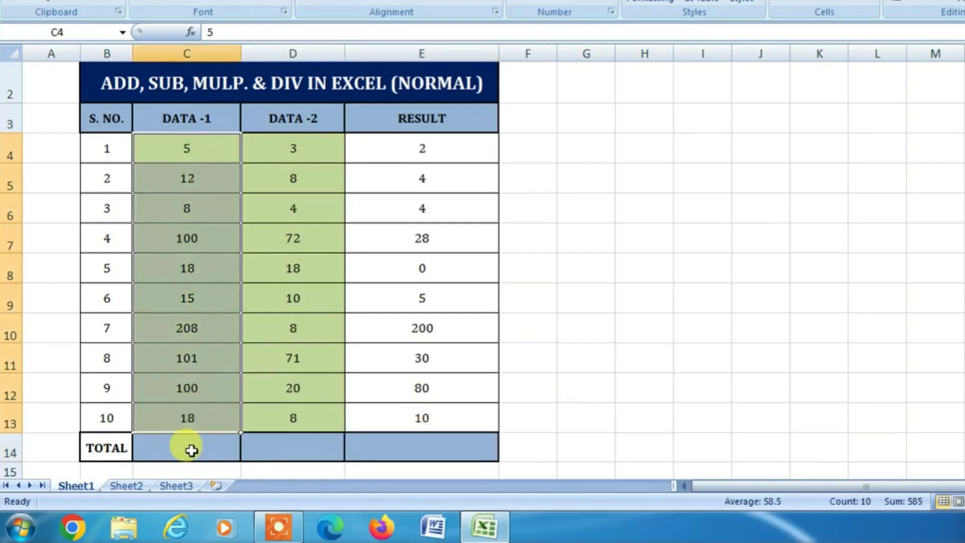
{"action": "left_click", "coordinate": [191, 449]}
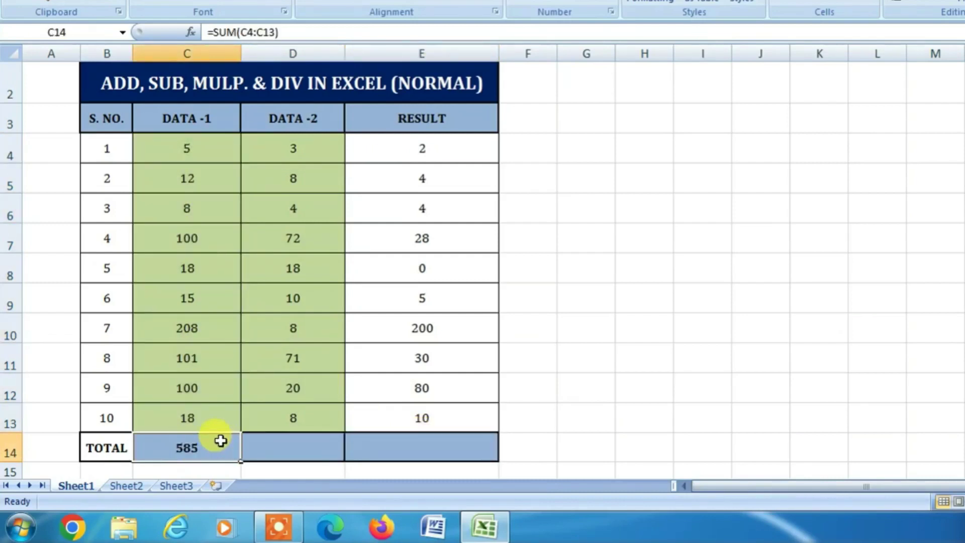
{"action": "left_click_drag", "start_coordinate": [288, 146], "coordinate": [296, 422]}
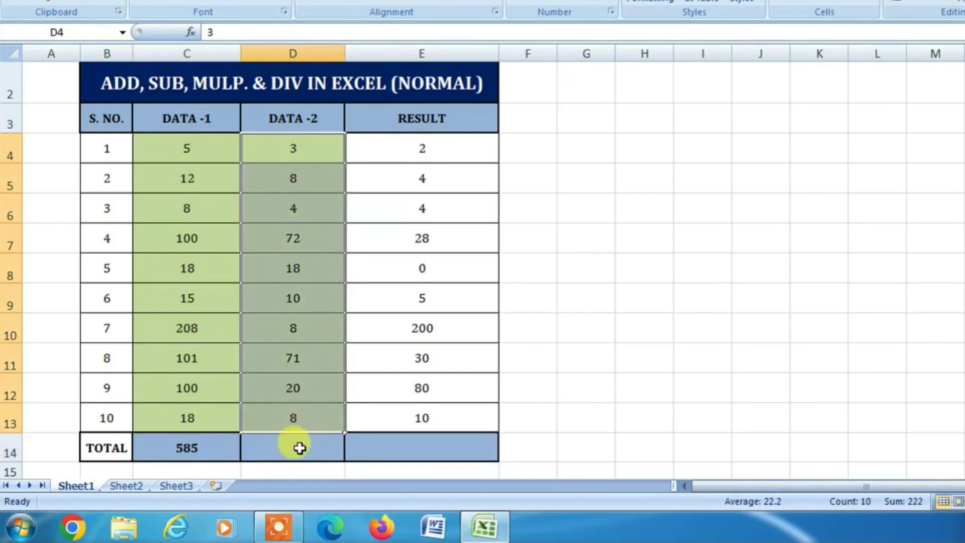
{"action": "key", "text": "alt+equal"}
{"action": "left_click", "coordinate": [300, 448]}
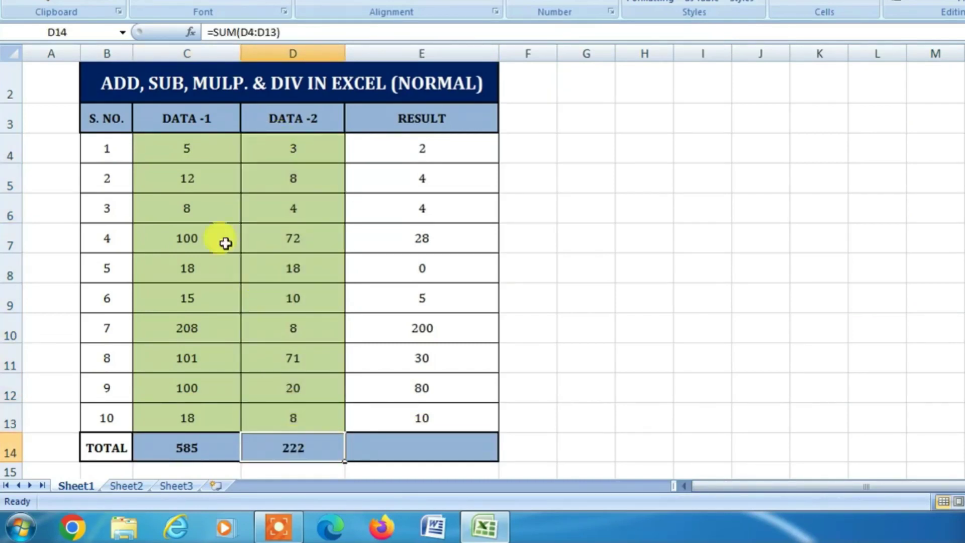
Step: Copy the subtraction formula from E13 into TOTAL row cell E14 as =C14-D14 and make that cell bold
{"action": "left_click_drag", "start_coordinate": [187, 149], "coordinate": [191, 421]}
{"action": "left_click_drag", "start_coordinate": [301, 150], "coordinate": [325, 425]}
{"action": "left_click", "coordinate": [386, 446]}
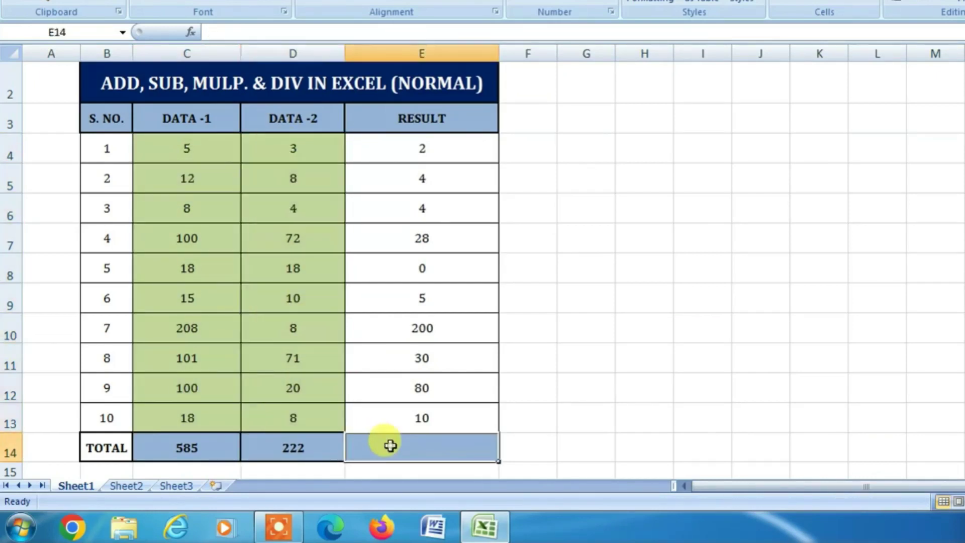
{"action": "left_click", "coordinate": [202, 440]}
{"action": "left_click", "coordinate": [303, 440]}
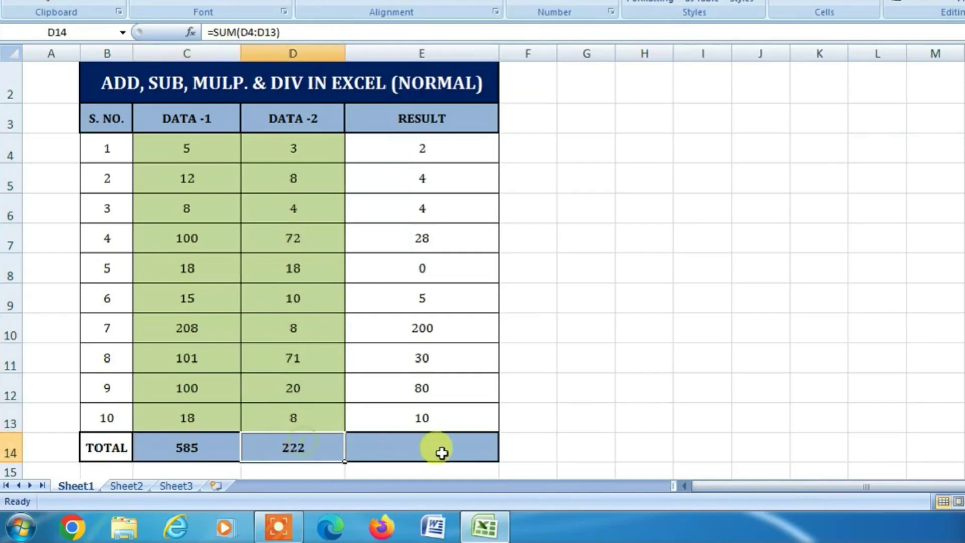
{"action": "left_click", "coordinate": [440, 451]}
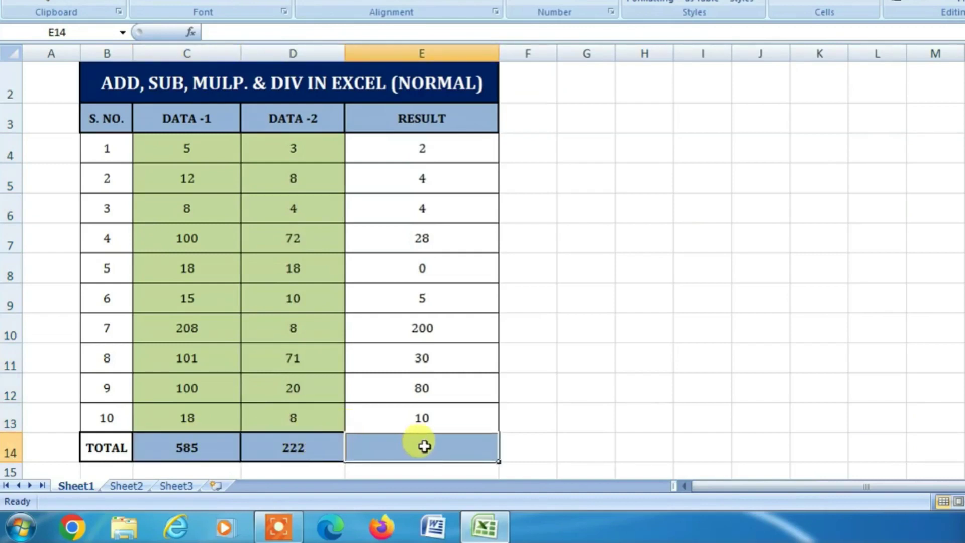
{"action": "left_click", "coordinate": [462, 417]}
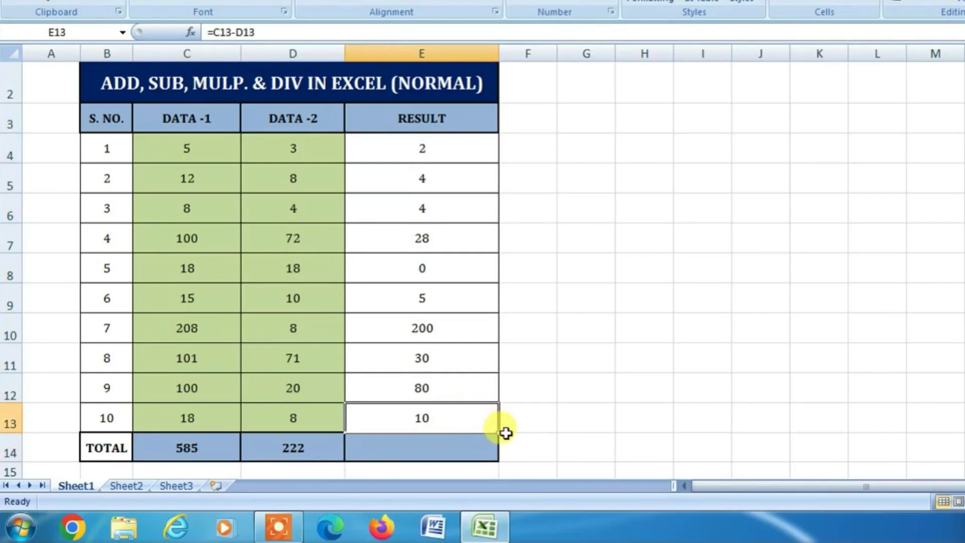
{"action": "left_click_drag", "start_coordinate": [499, 430], "coordinate": [500, 458]}
{"action": "left_click", "coordinate": [537, 433]}
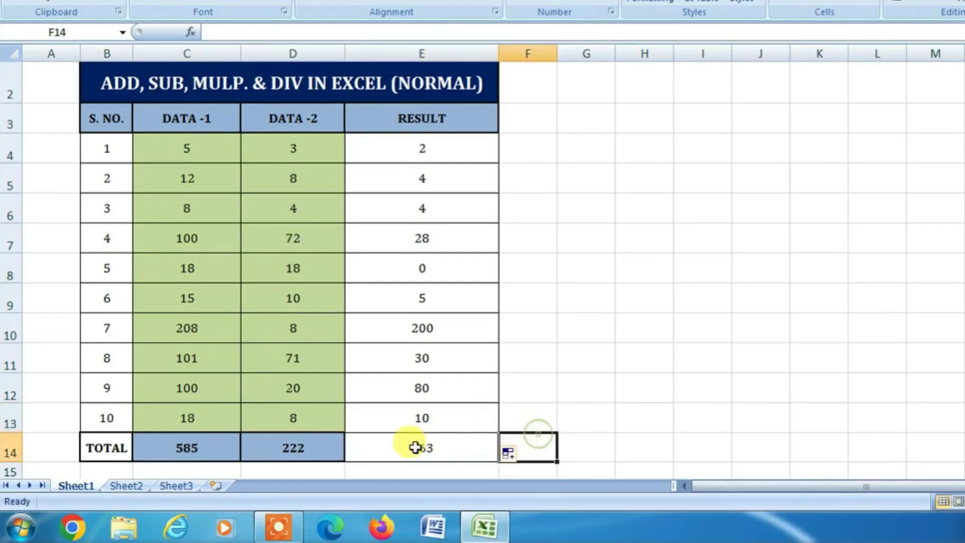
{"action": "left_click", "coordinate": [382, 447]}
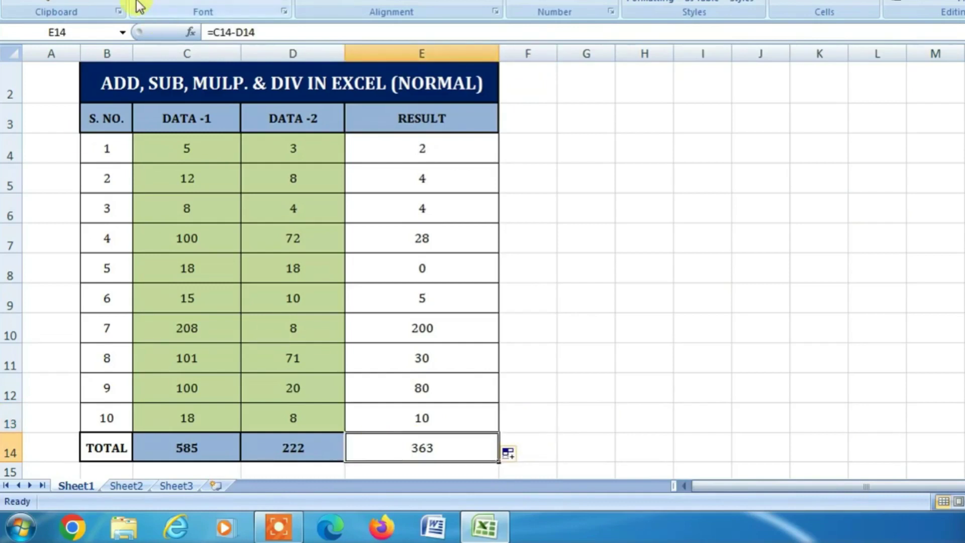
{"action": "left_click", "coordinate": [572, 345]}
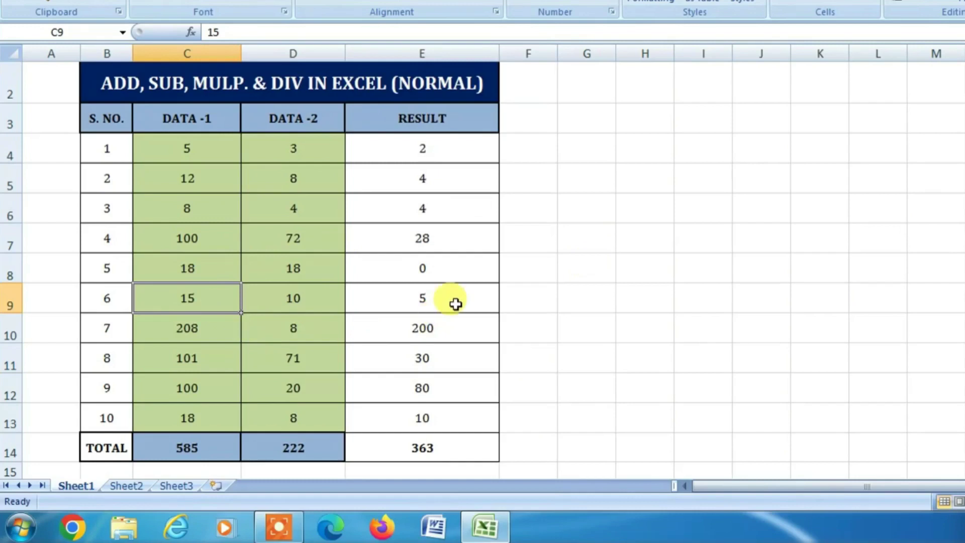
Step: Check the RESULT formula of serial number 6 in E9 against the values in C9 and D9
{"action": "left_click", "coordinate": [312, 294]}
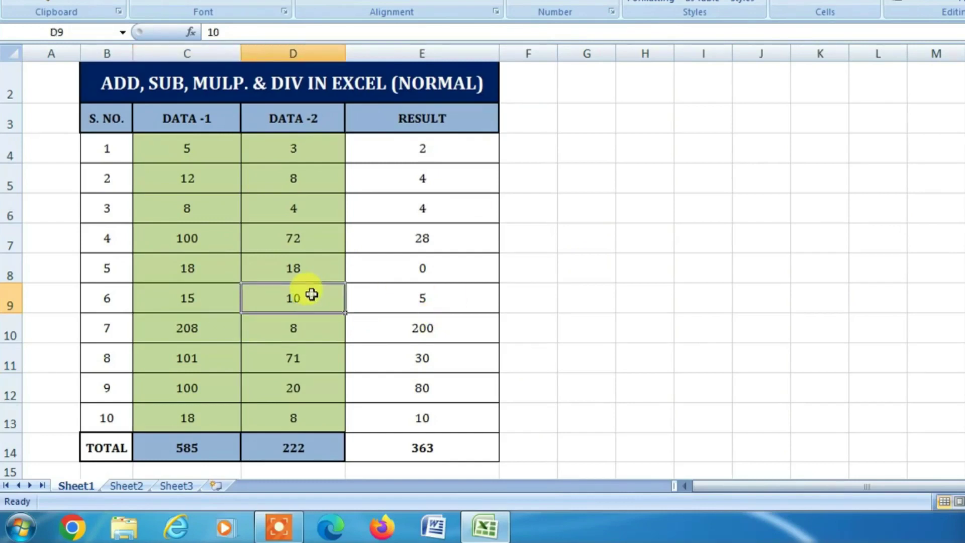
{"action": "left_click", "coordinate": [206, 294]}
{"action": "left_click", "coordinate": [288, 299]}
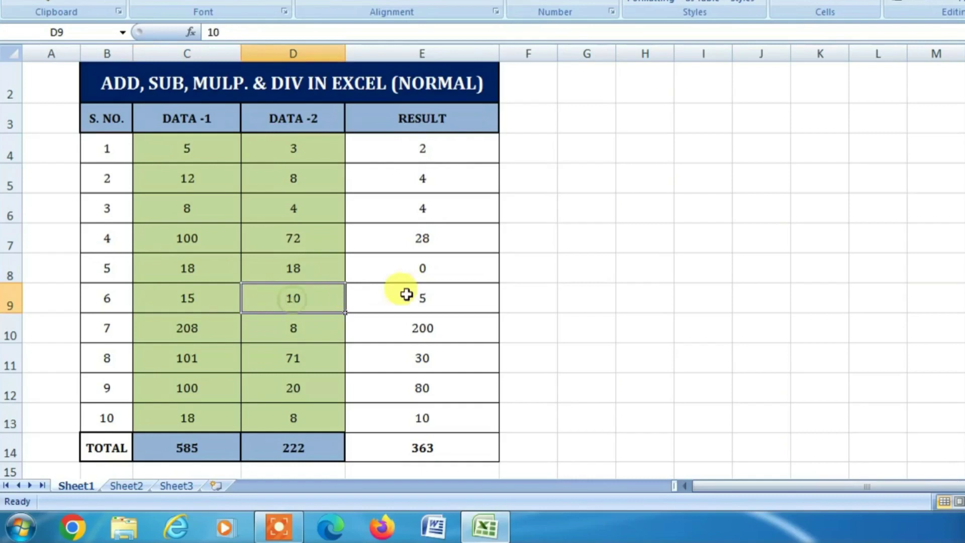
{"action": "left_click", "coordinate": [438, 298]}
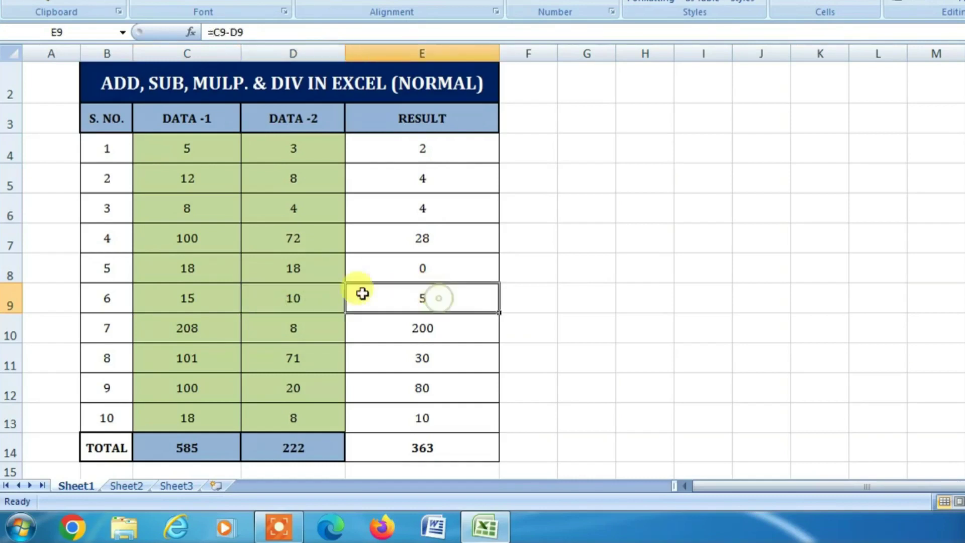
Step: Set the DATA -1 value of serial number 6 in C9 to 25
{"action": "left_click", "coordinate": [197, 297]}
{"action": "left_click", "coordinate": [293, 300]}
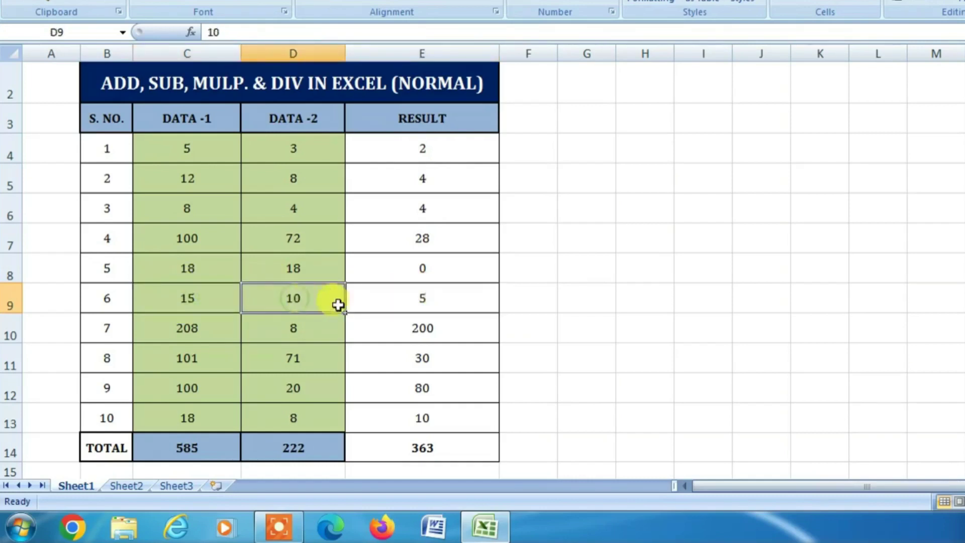
{"action": "left_click", "coordinate": [442, 299]}
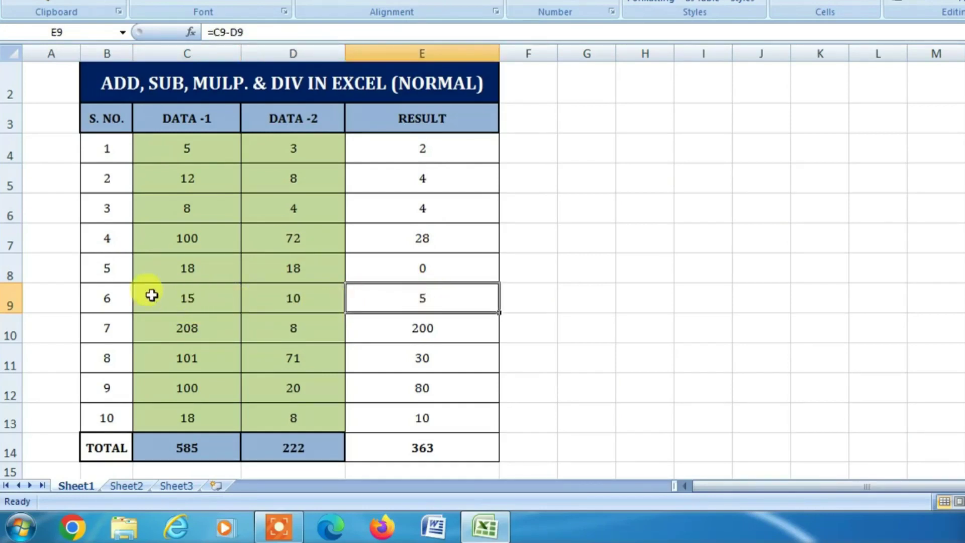
{"action": "left_click", "coordinate": [195, 301]}
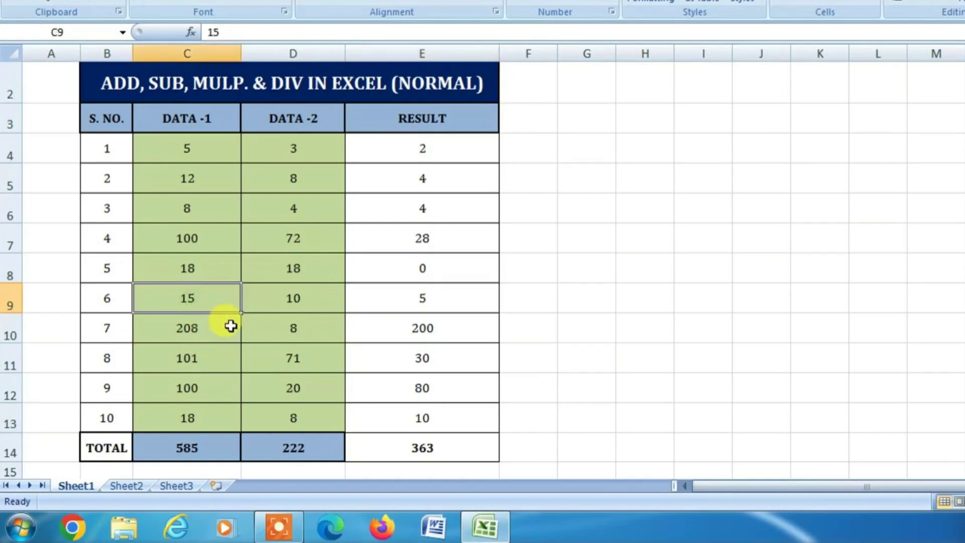
{"action": "type", "text": "25"}
{"action": "key", "text": "Return"}
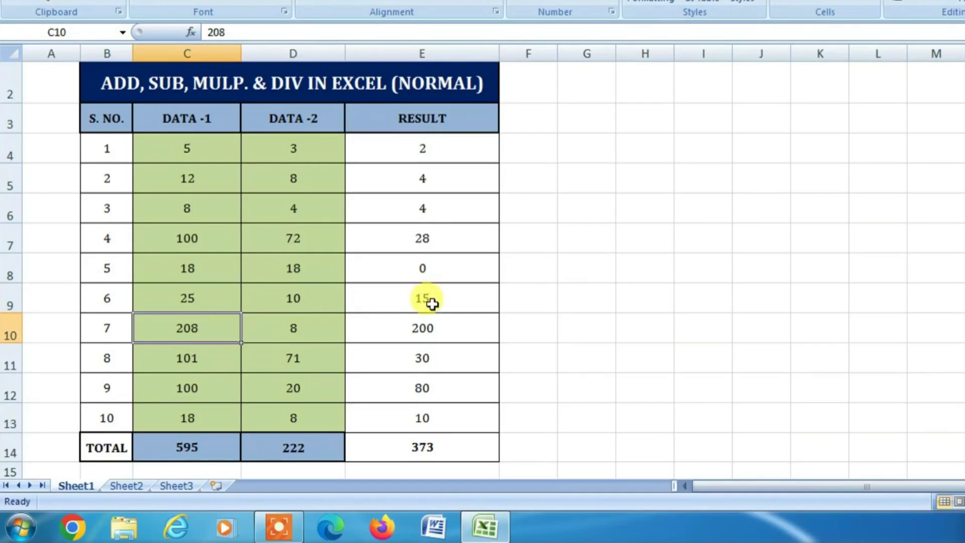
Step: Set the DATA -2 value of serial number 4 in D7 to 50 and check its RESULT in E7
{"action": "left_click", "coordinate": [309, 238]}
{"action": "type", "text": "50"}
{"action": "key", "text": "ctrl+Return"}
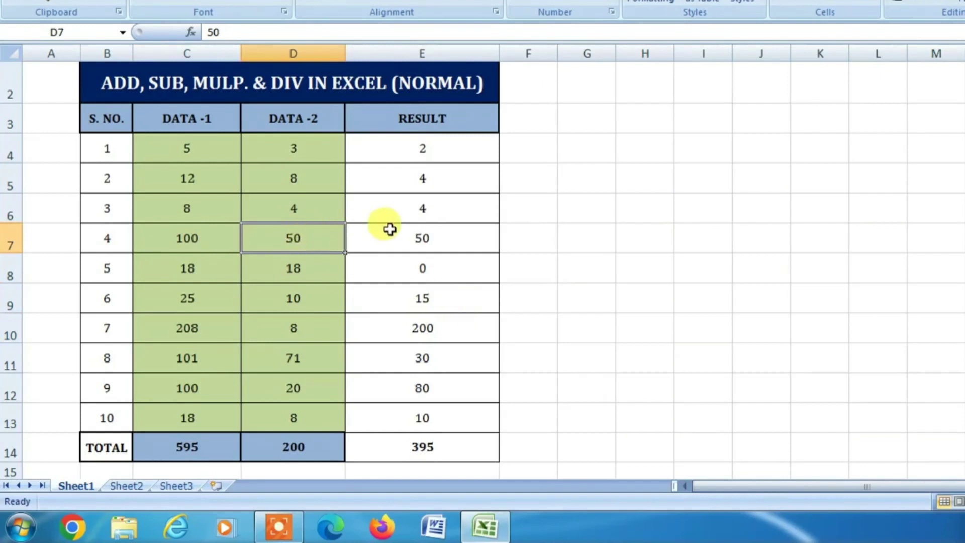
{"action": "left_click", "coordinate": [427, 240]}
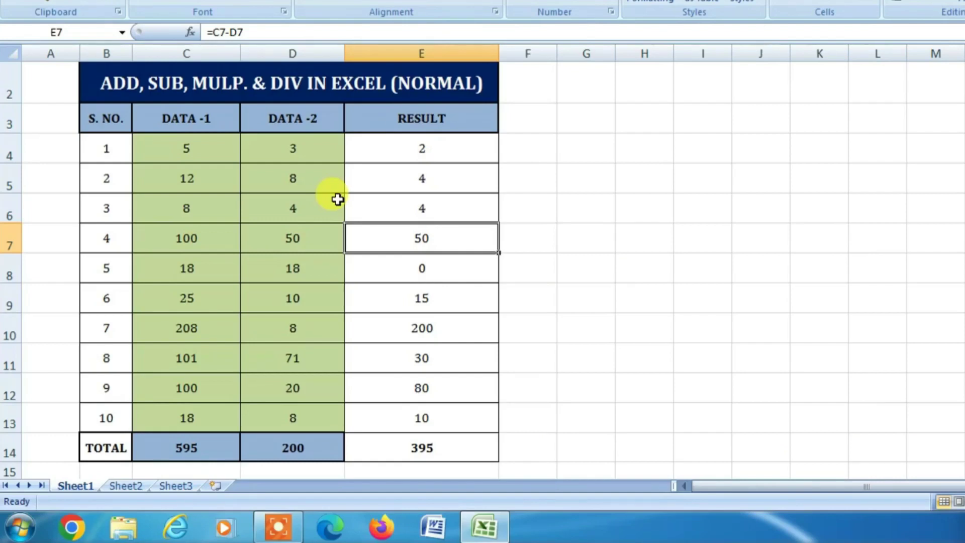
Step: Clear the subtraction formulas from the RESULT cells E4:E13
{"action": "left_click", "coordinate": [450, 154]}
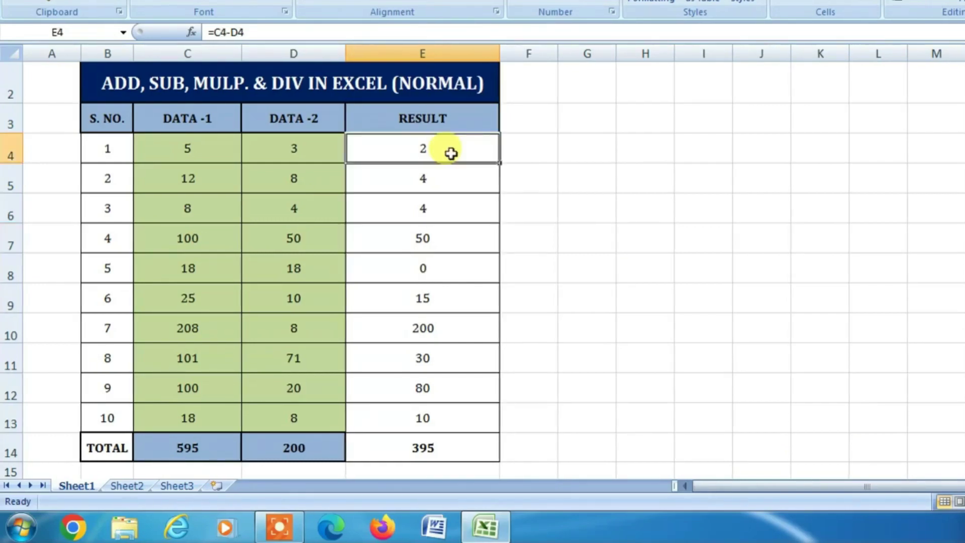
{"action": "left_click_drag", "start_coordinate": [451, 153], "coordinate": [461, 415]}
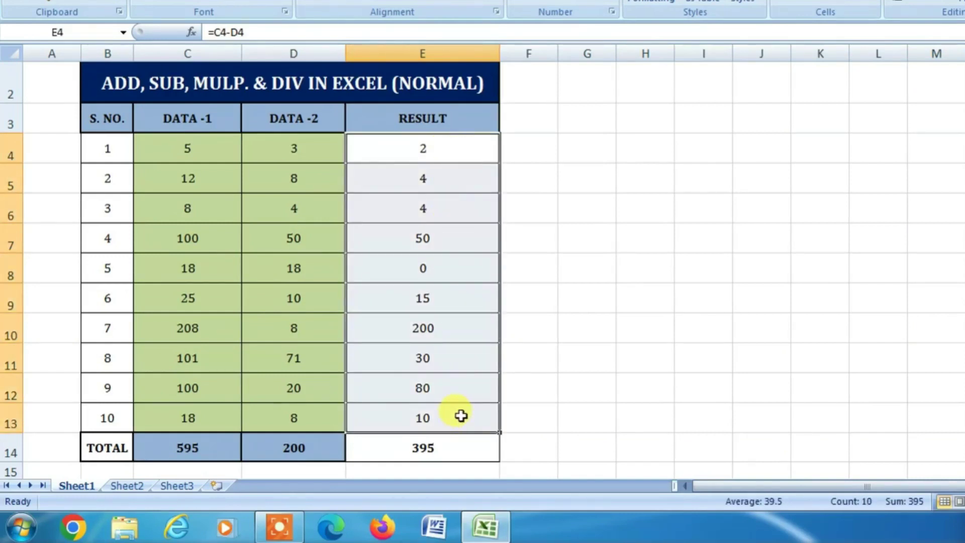
{"action": "key", "text": "Delete"}
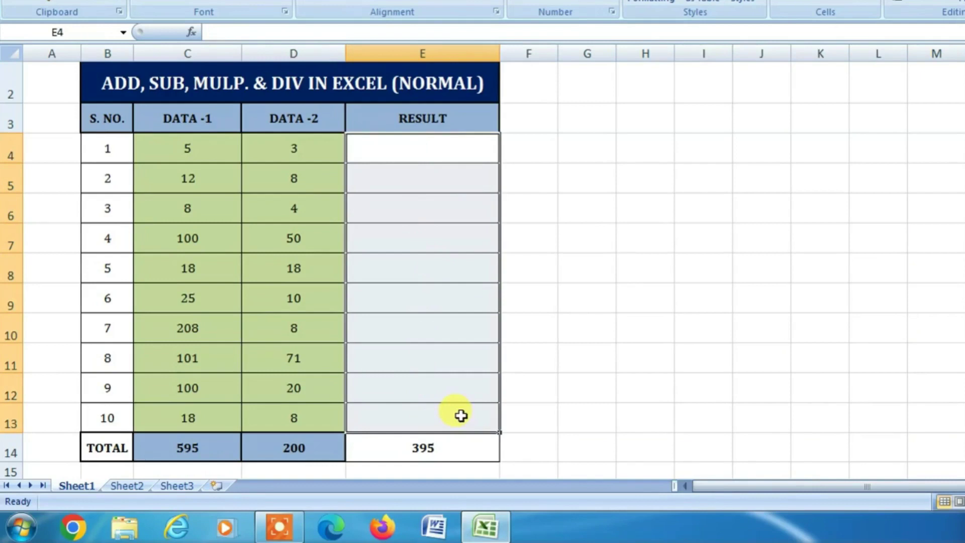
Step: Enter the multiplication formula =C4*D4 in RESULT cell E4 for serial number 1
{"action": "left_click", "coordinate": [420, 152]}
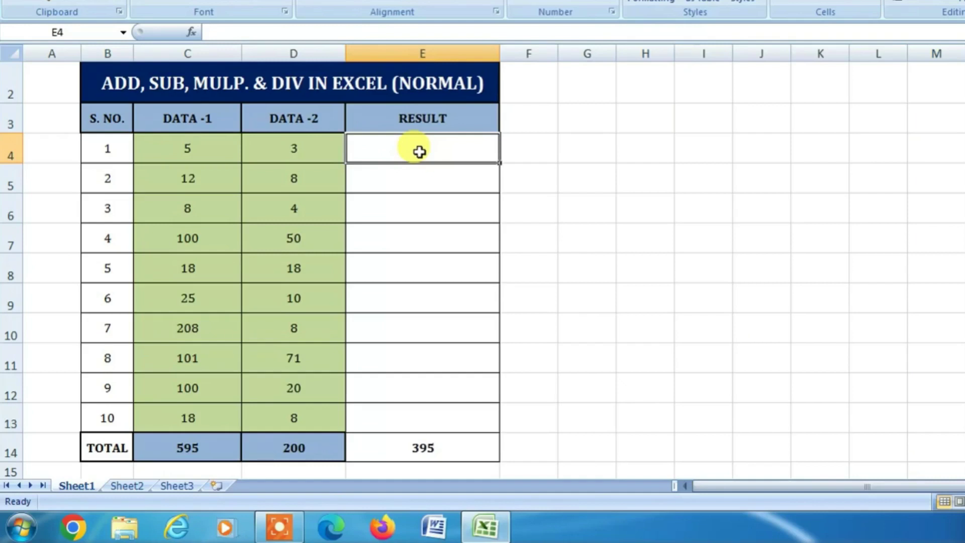
{"action": "double_click", "coordinate": [420, 152]}
{"action": "type", "text": "="}
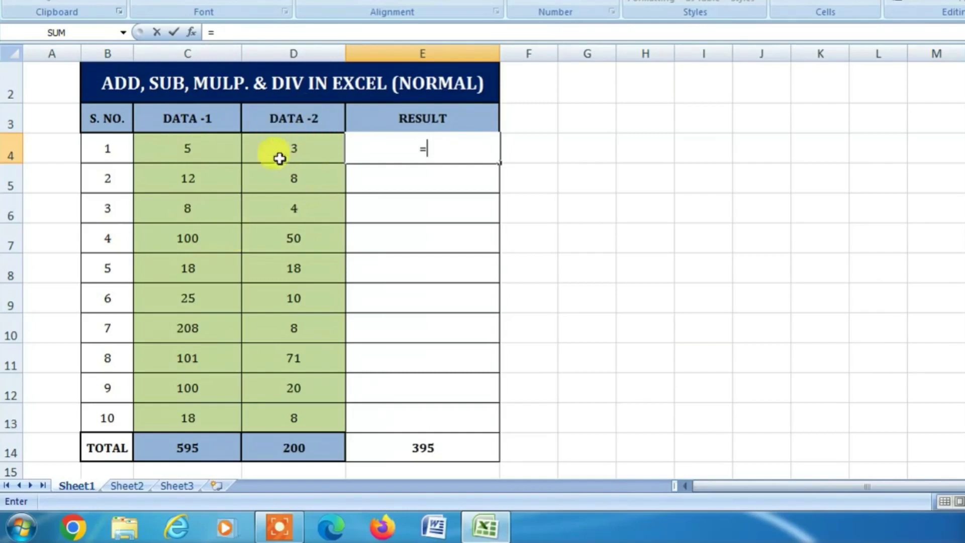
{"action": "left_click", "coordinate": [174, 153]}
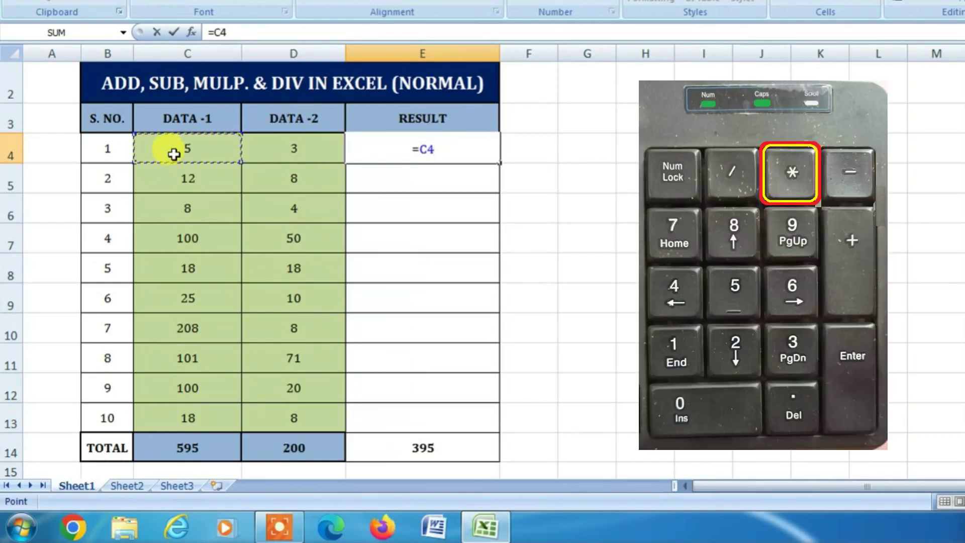
{"action": "type", "text": "*"}
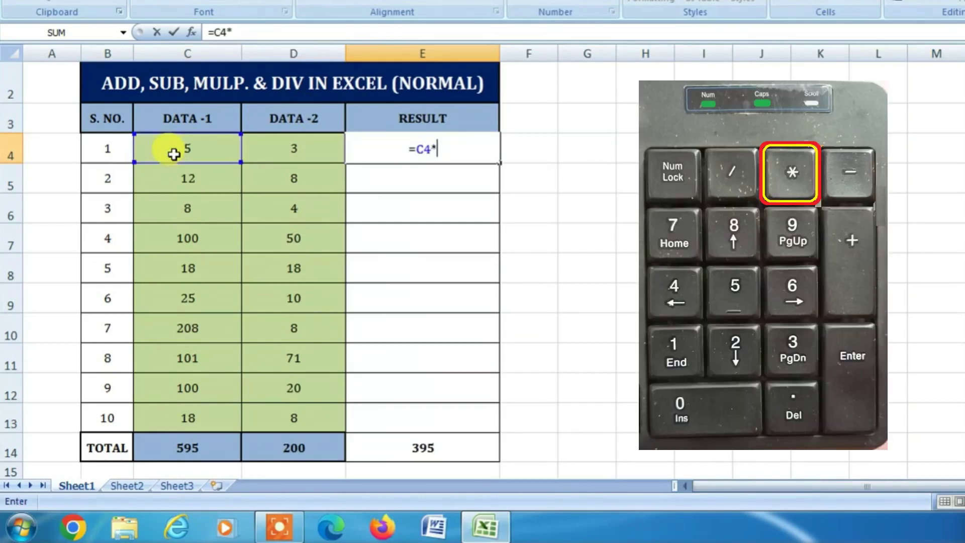
{"action": "left_click", "coordinate": [310, 146]}
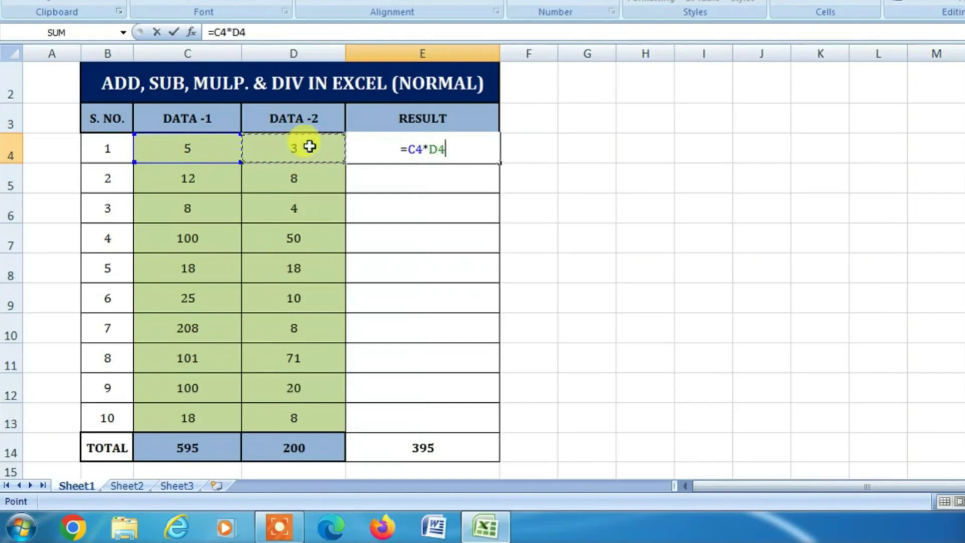
{"action": "key", "text": "Return"}
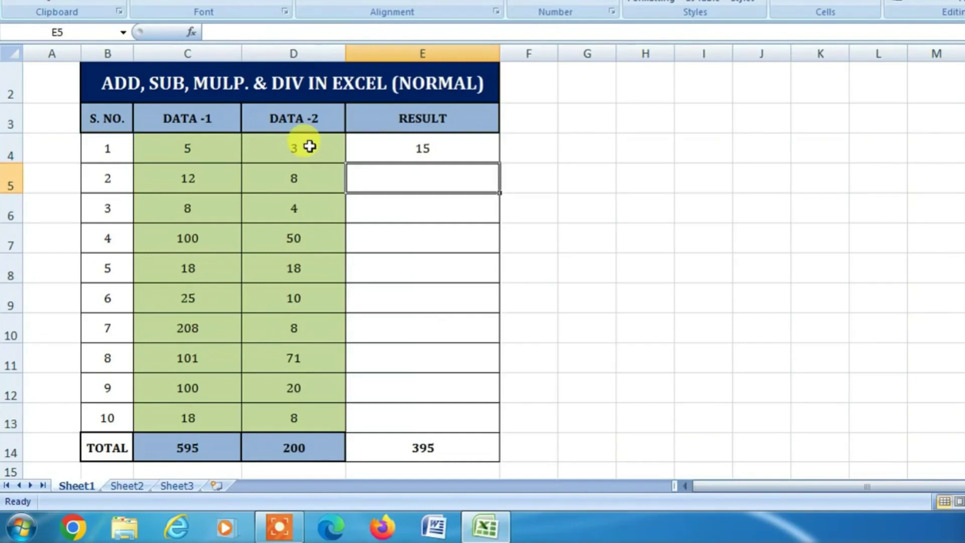
Step: Check the product of serial number 1 in E4 against its DATA -1 and DATA -2 values in C4 and D4
{"action": "left_click", "coordinate": [229, 149]}
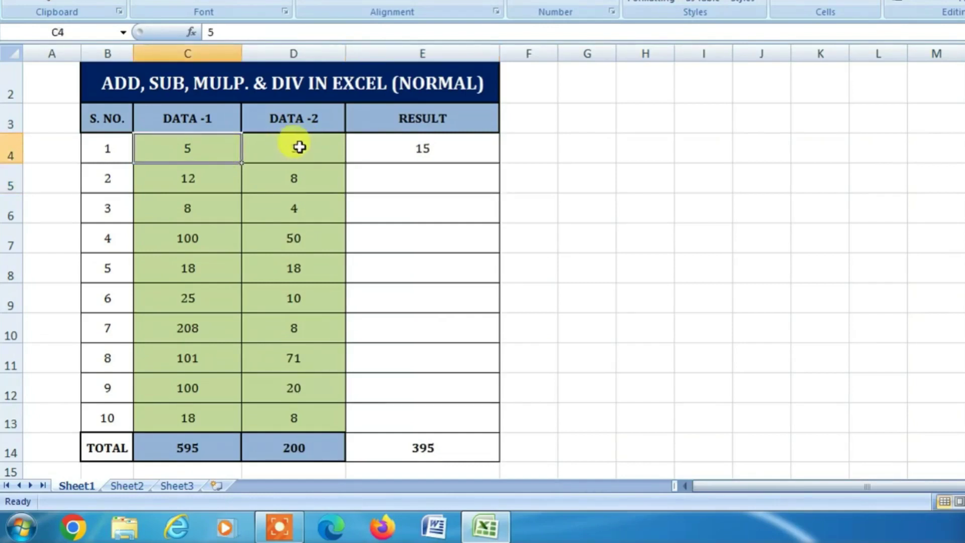
{"action": "left_click", "coordinate": [321, 147]}
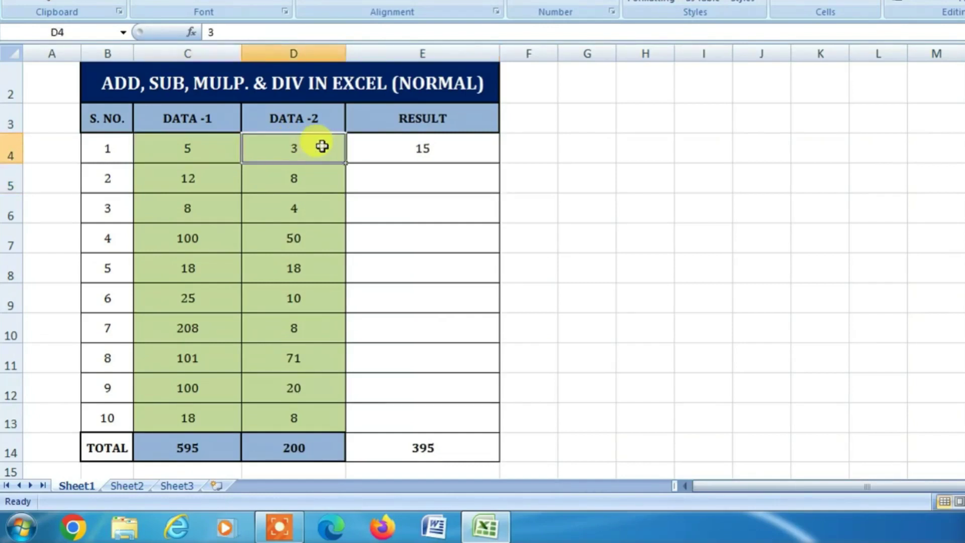
{"action": "left_click", "coordinate": [446, 154]}
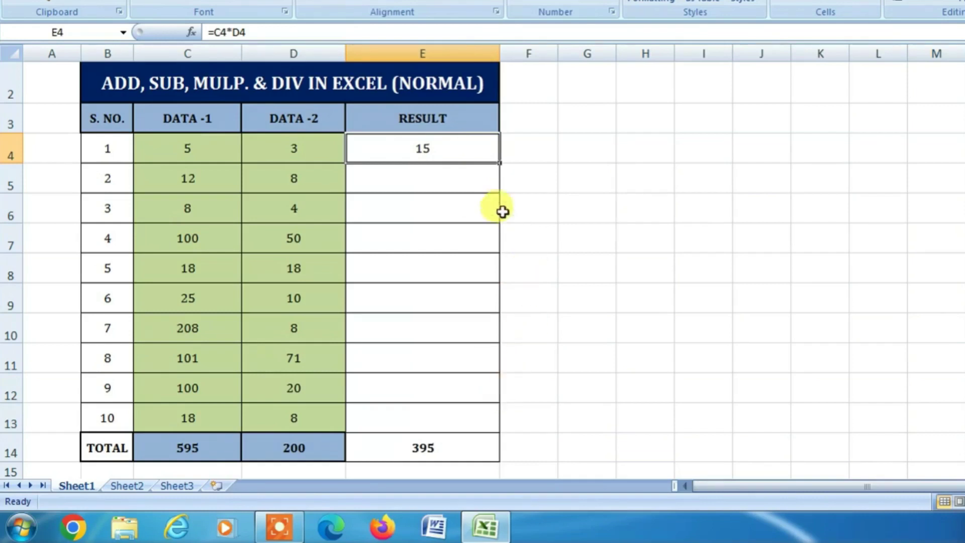
Step: Fill the multiplication formula from E4 down through E13 and review the RESULT values
{"action": "left_click", "coordinate": [429, 188]}
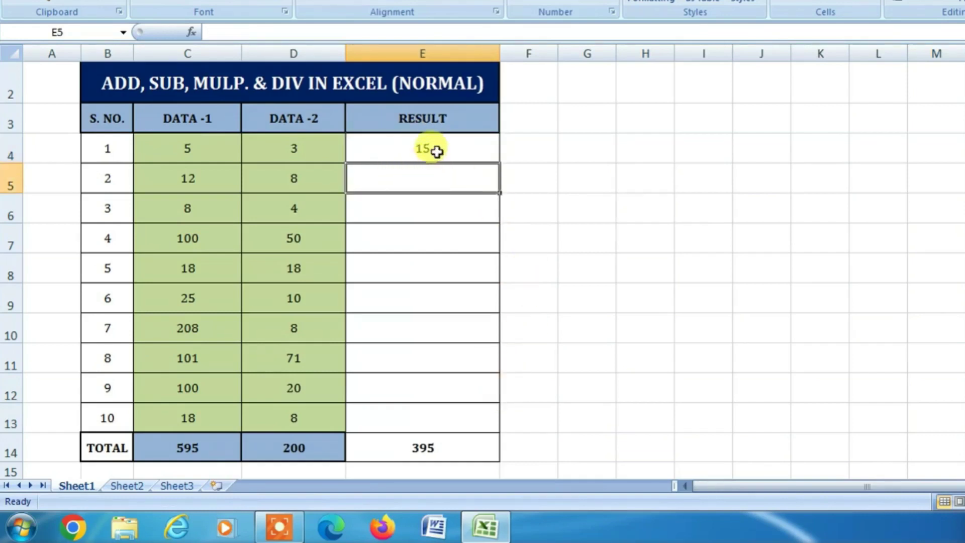
{"action": "left_click", "coordinate": [452, 150]}
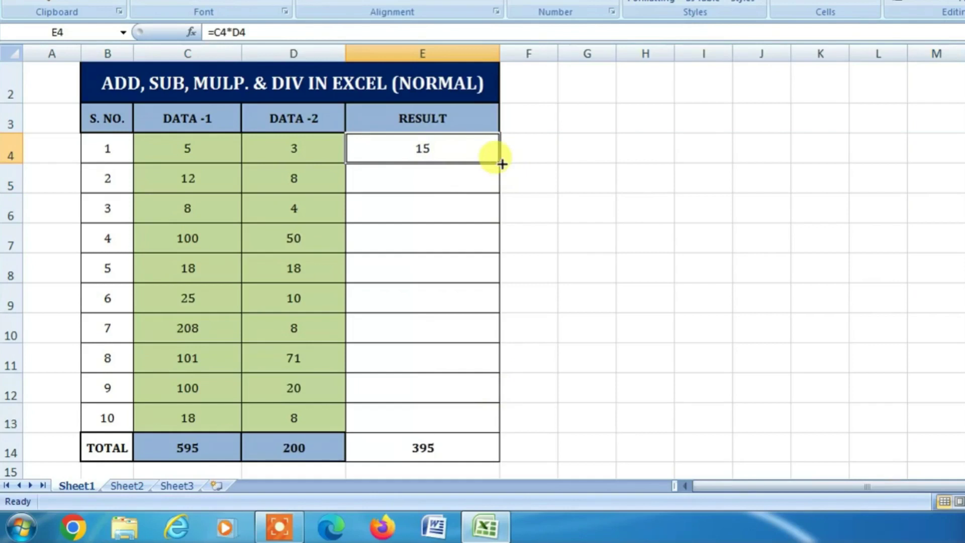
{"action": "left_click_drag", "start_coordinate": [502, 163], "coordinate": [526, 419]}
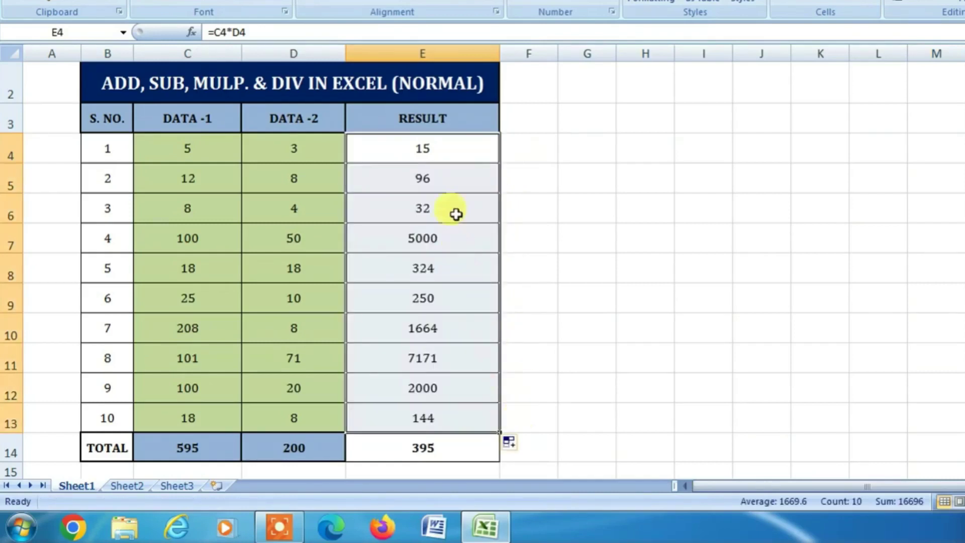
{"action": "left_click", "coordinate": [448, 417]}
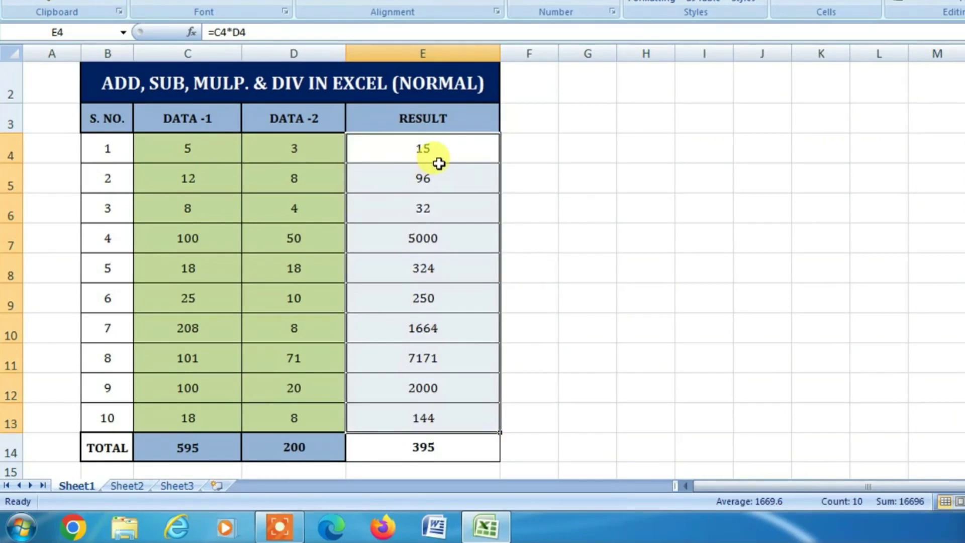
{"action": "left_click_drag", "start_coordinate": [438, 151], "coordinate": [438, 410]}
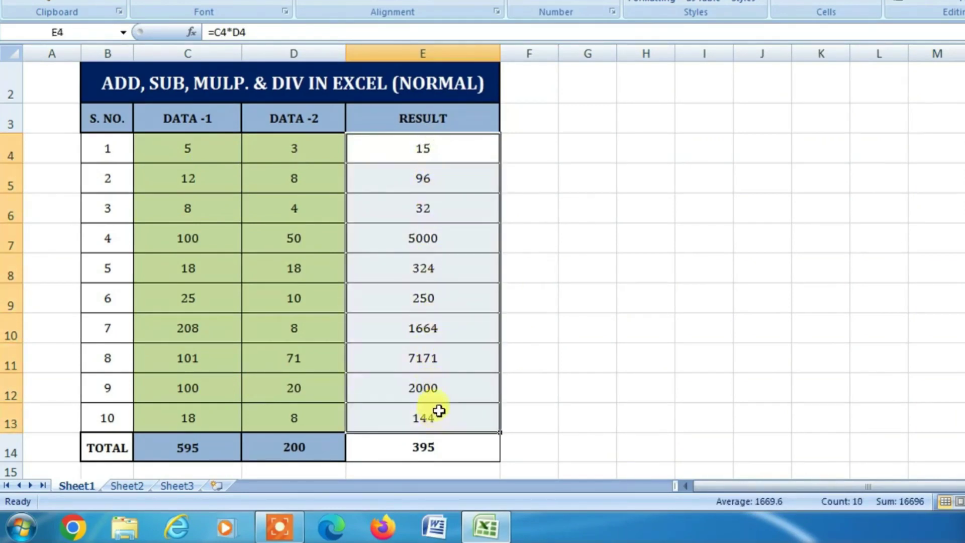
{"action": "left_click_drag", "start_coordinate": [451, 148], "coordinate": [466, 417]}
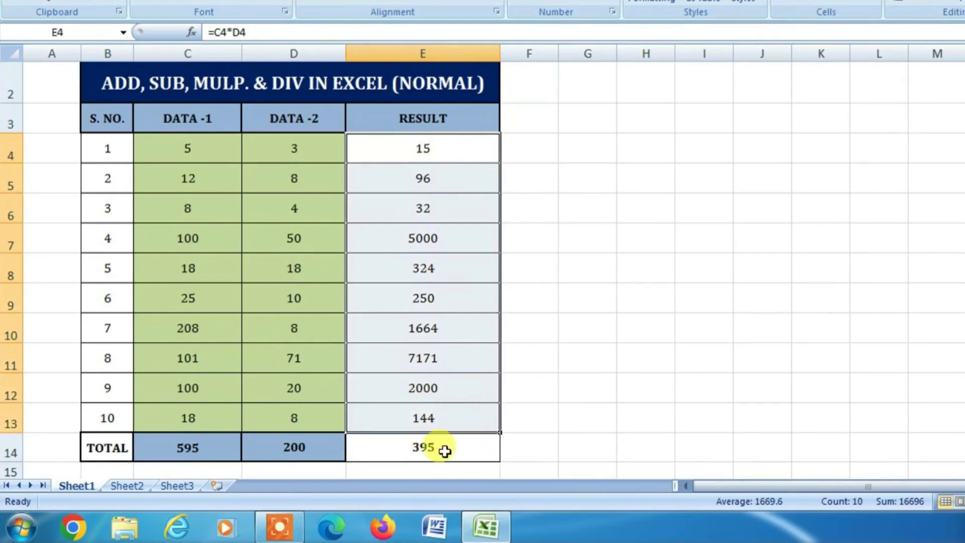
Step: Replace the subtraction formula in TOTAL cell E14 by filling the SUM formula from D14 across into it
{"action": "left_click", "coordinate": [438, 449]}
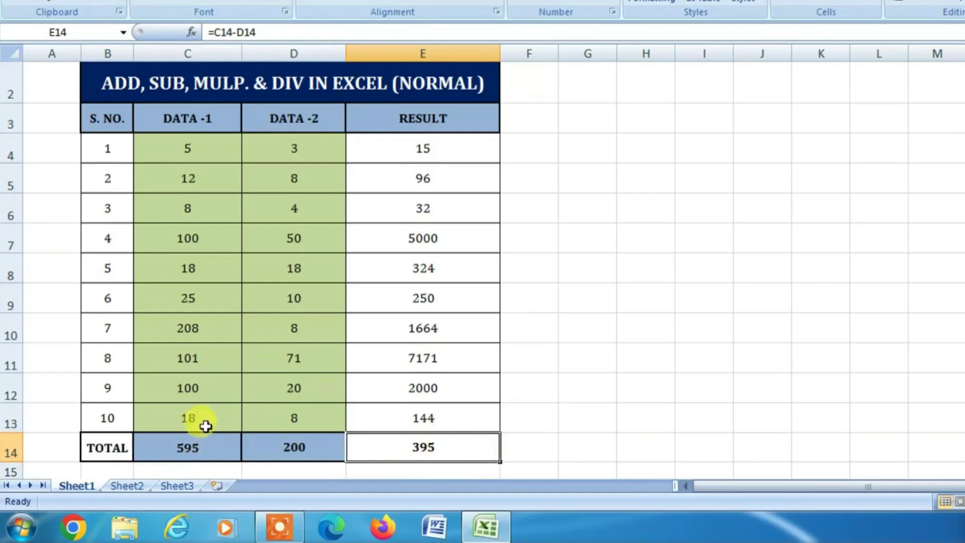
{"action": "left_click", "coordinate": [192, 443]}
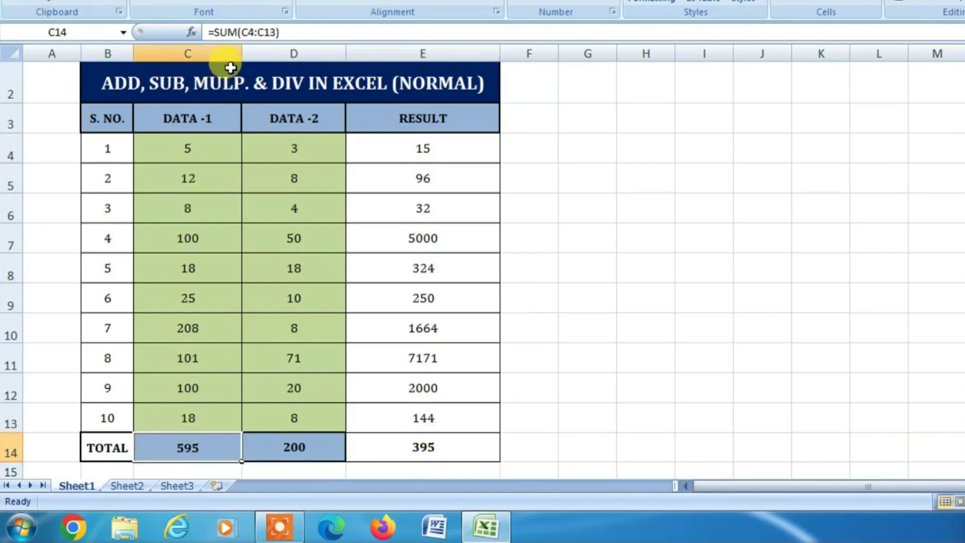
{"action": "left_click", "coordinate": [311, 453]}
{"action": "left_click", "coordinate": [213, 450]}
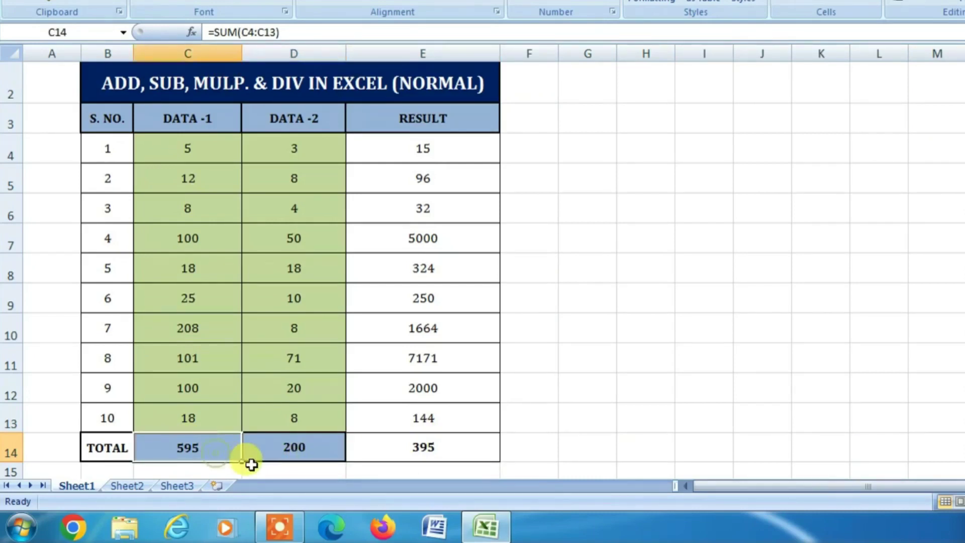
{"action": "left_click", "coordinate": [317, 452]}
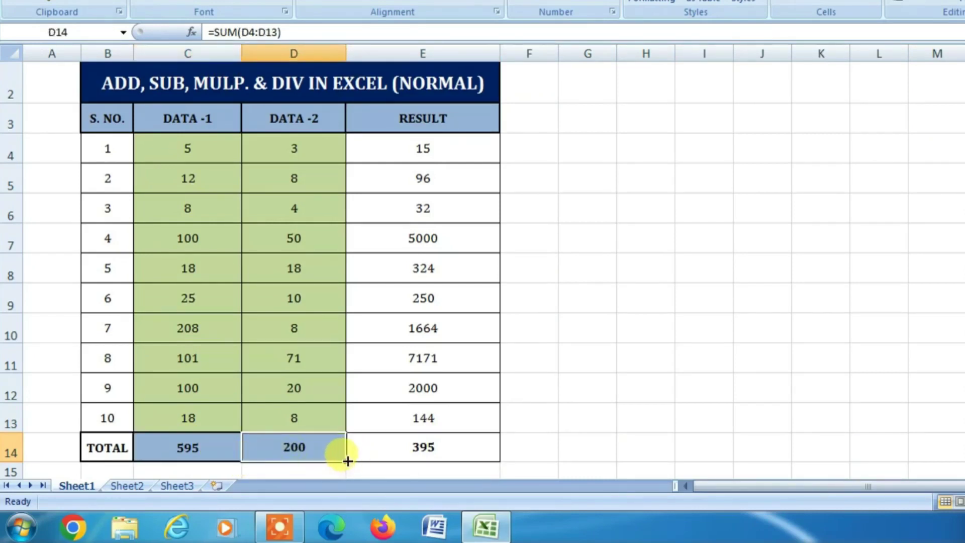
{"action": "left_click_drag", "start_coordinate": [346, 462], "coordinate": [466, 457]}
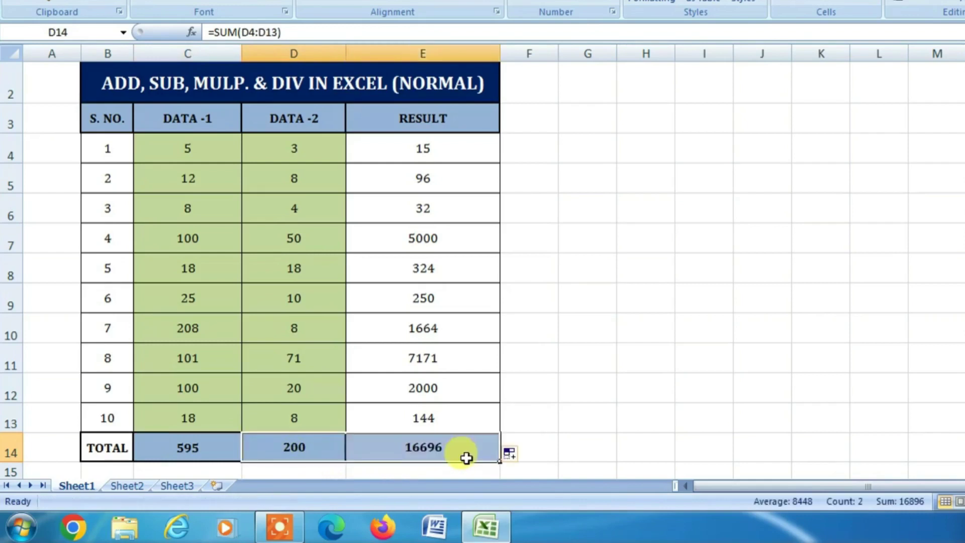
Step: Check the RESULT total in E14 against the sum of the products in E4:E13
{"action": "left_click", "coordinate": [441, 456]}
{"action": "left_click_drag", "start_coordinate": [424, 146], "coordinate": [436, 422]}
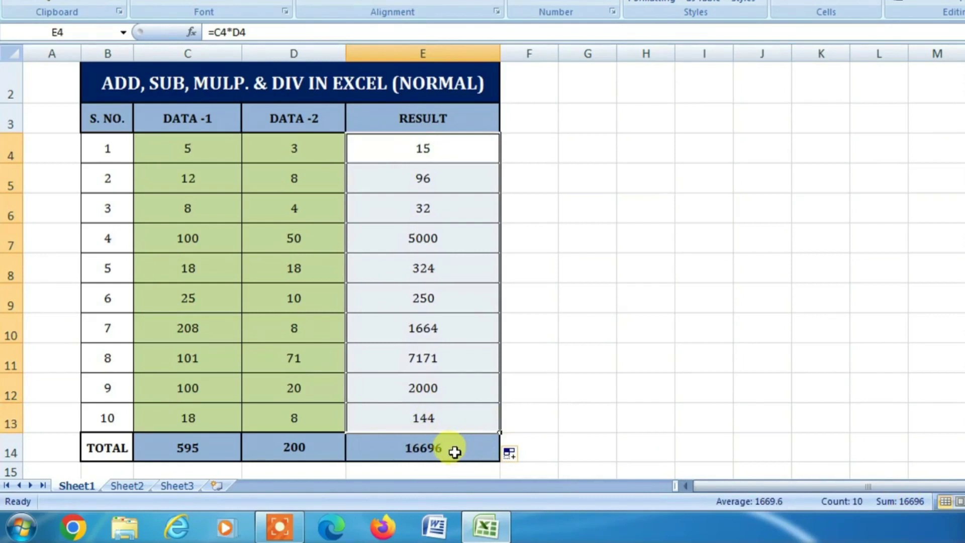
{"action": "left_click", "coordinate": [559, 385]}
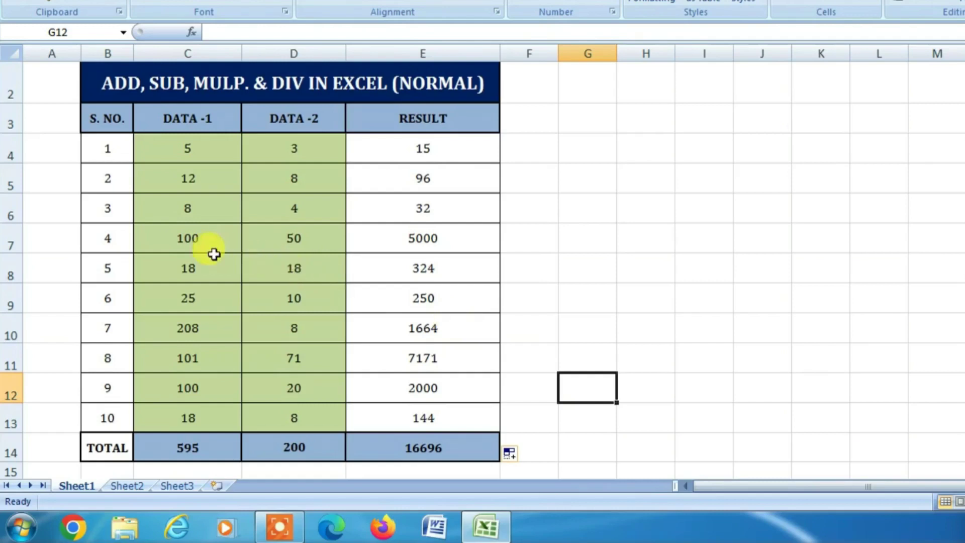
Step: Replace the DATA -2 value of serial number 4 in D7 with 5
{"action": "left_click", "coordinate": [317, 243]}
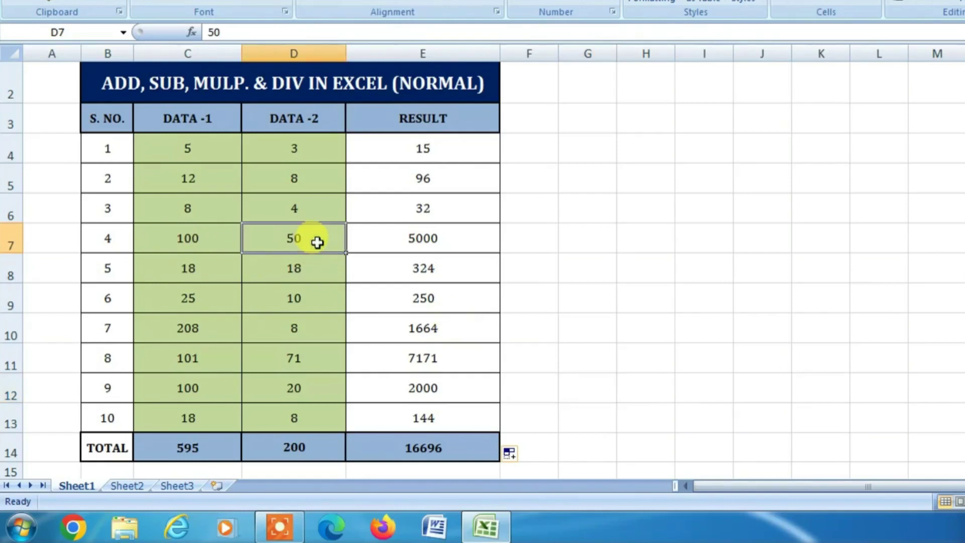
{"action": "key", "text": "Delete"}
{"action": "type", "text": "5"}
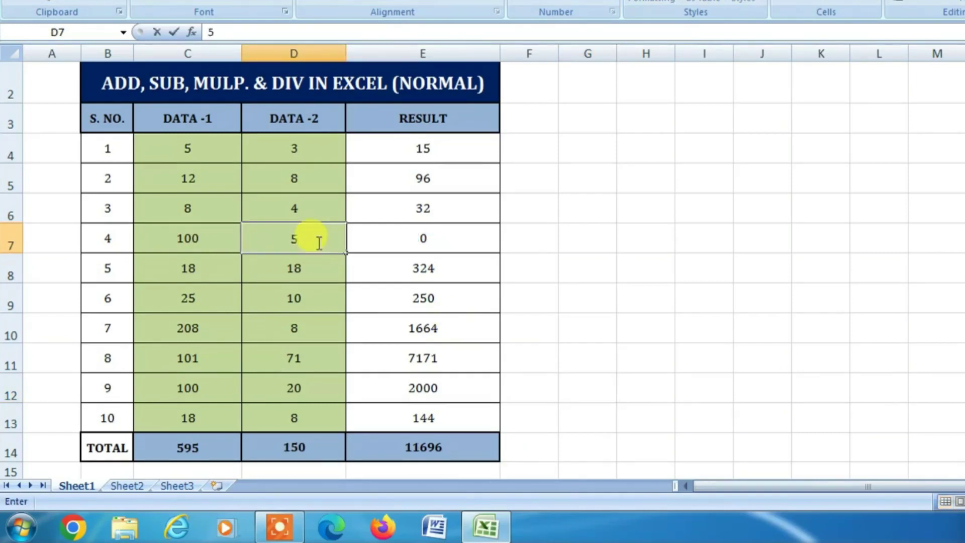
{"action": "key", "text": "Return"}
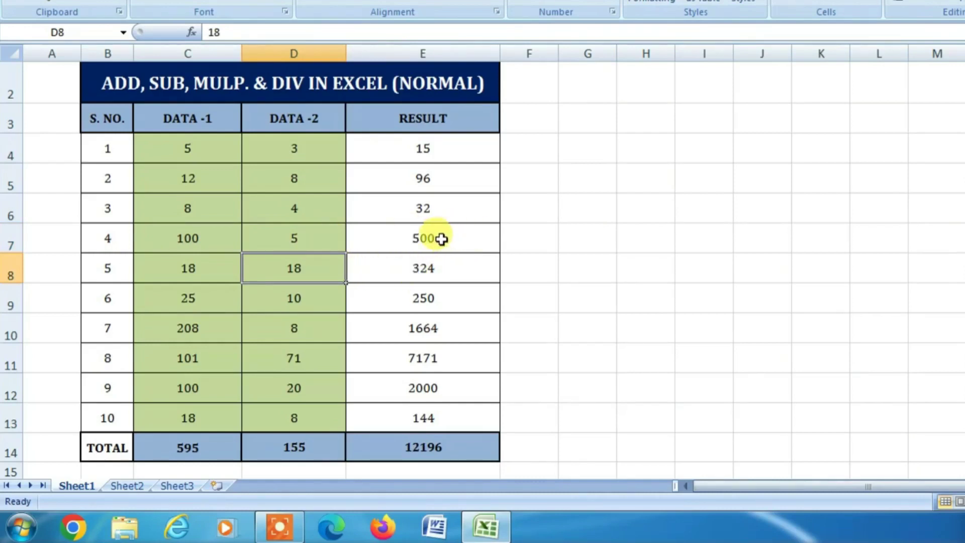
{"action": "left_click", "coordinate": [209, 157]}
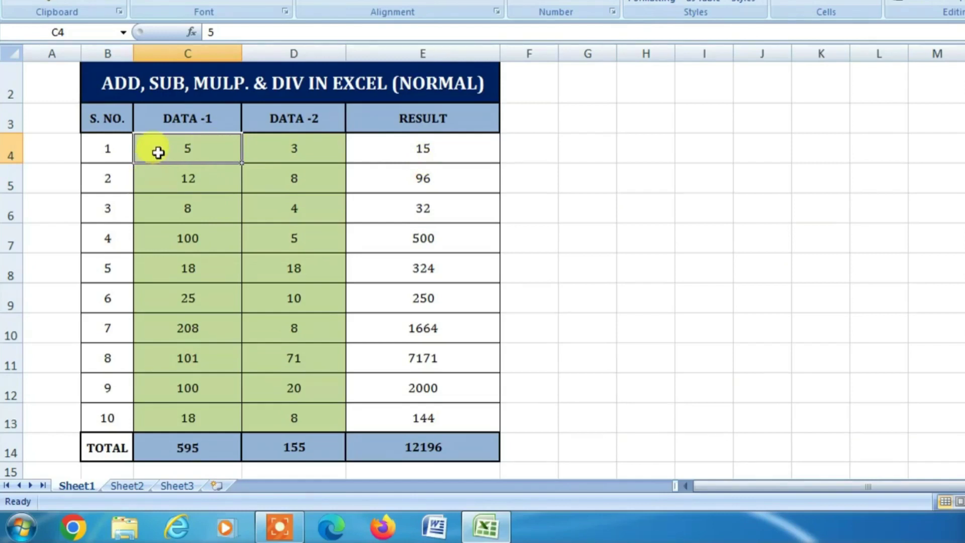
Step: Replace the DATA -1 value of serial number 1 in C4 with 2
{"action": "key", "text": "Delete"}
{"action": "type", "text": "2"}
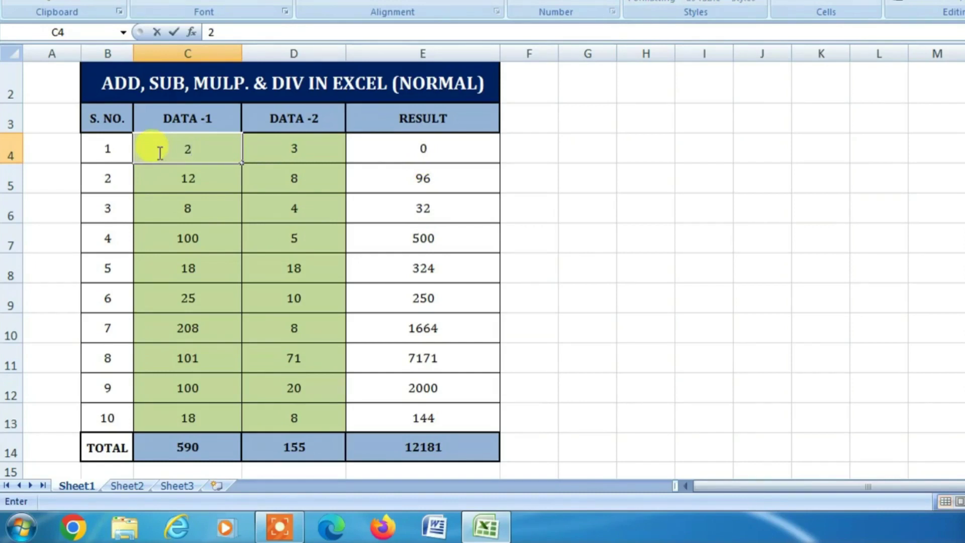
{"action": "key", "text": "Return"}
{"action": "left_click", "coordinate": [158, 152]}
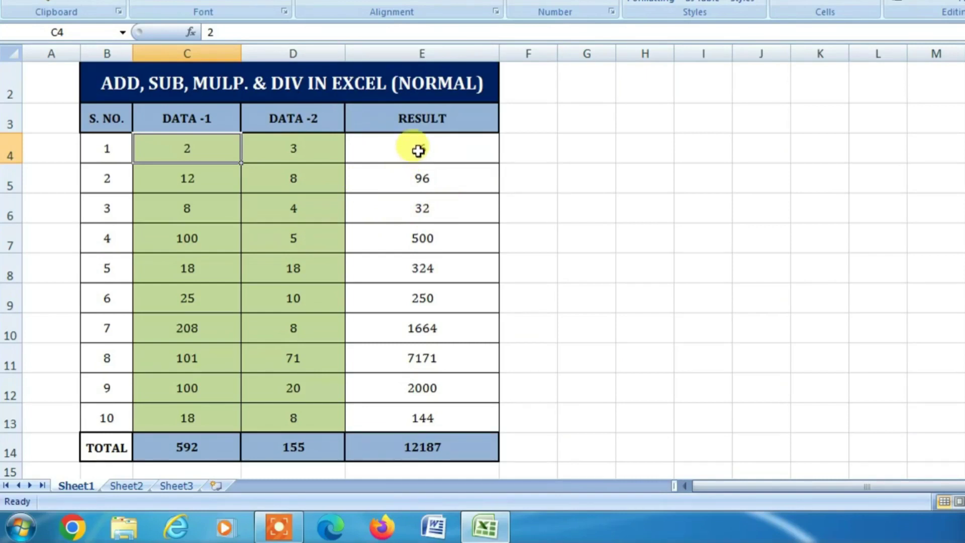
Step: Clear the multiplication formulas from the RESULT cells E4:E13
{"action": "left_click_drag", "start_coordinate": [418, 150], "coordinate": [426, 415]}
{"action": "key", "text": "Delete"}
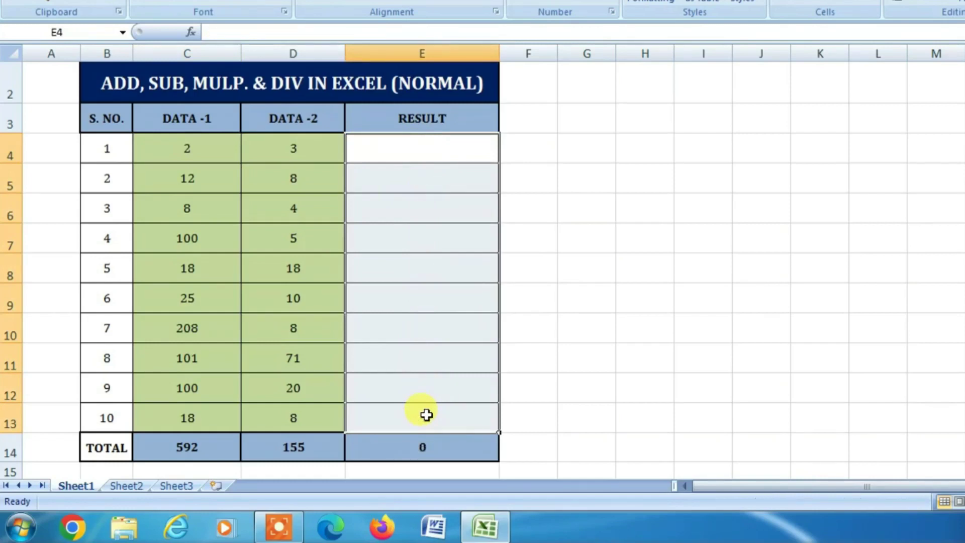
{"action": "left_click", "coordinate": [407, 153]}
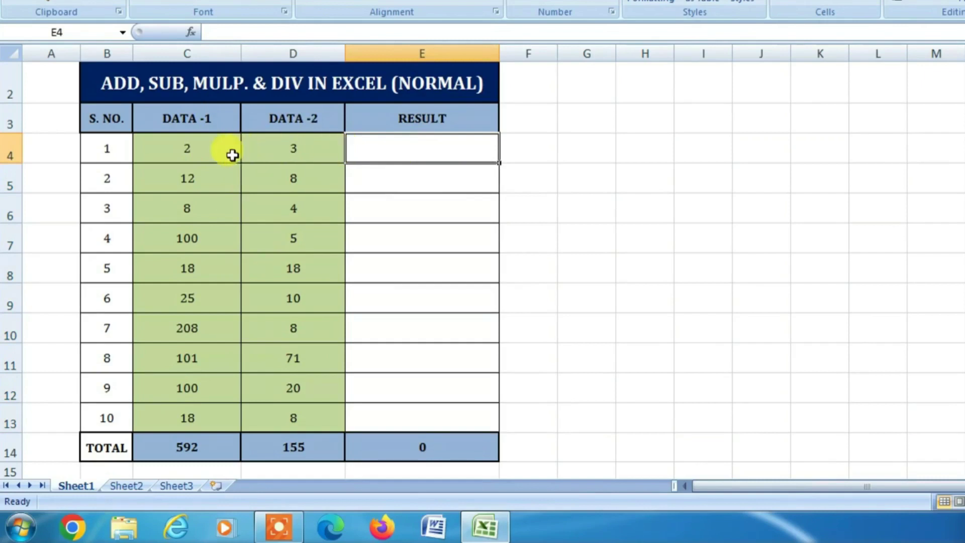
Step: Set serial number 1 to 4 in C4 and 2 in D4, and the DATA -2 value in D5 to 6
{"action": "left_click", "coordinate": [199, 151]}
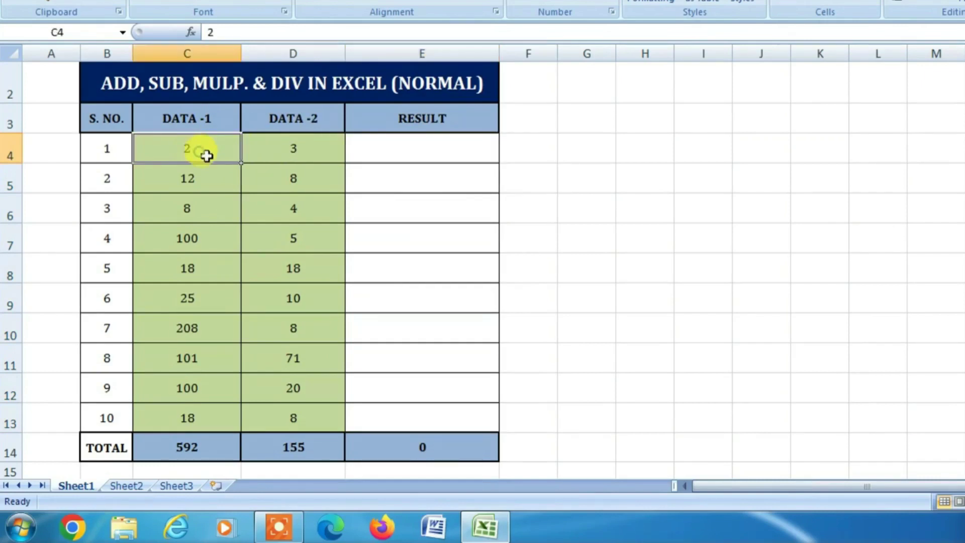
{"action": "type", "text": "4"}
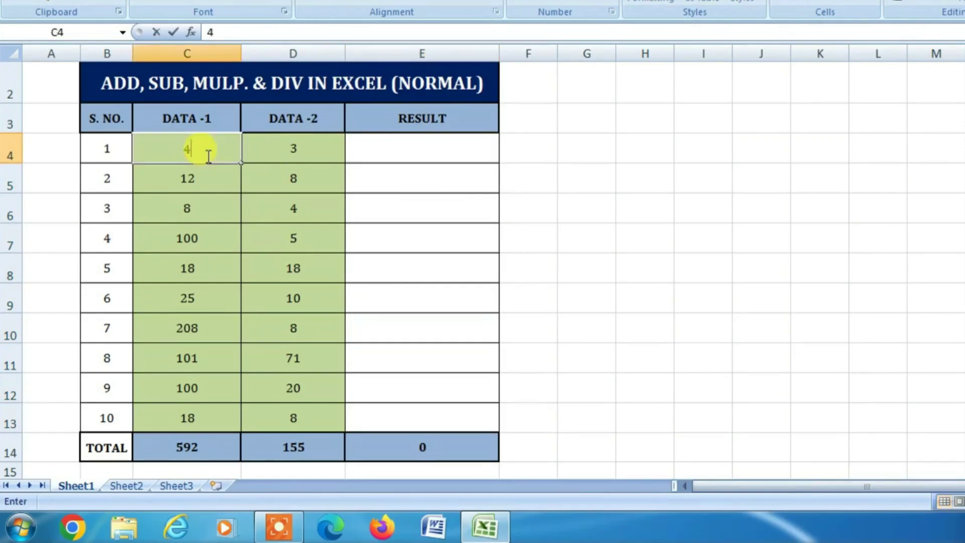
{"action": "left_click", "coordinate": [294, 152]}
{"action": "type", "text": "2"}
{"action": "key", "text": "Return"}
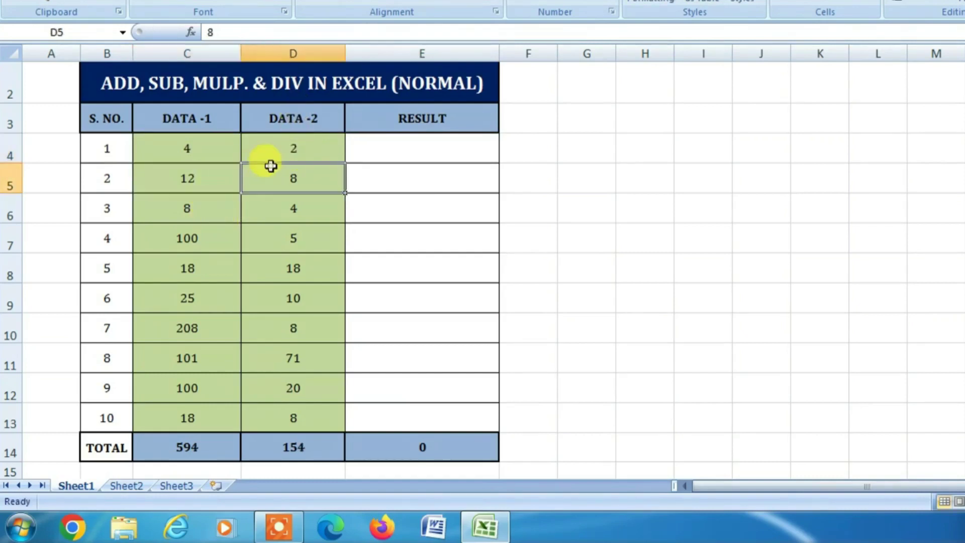
{"action": "type", "text": "6"}
{"action": "key", "text": "Return"}
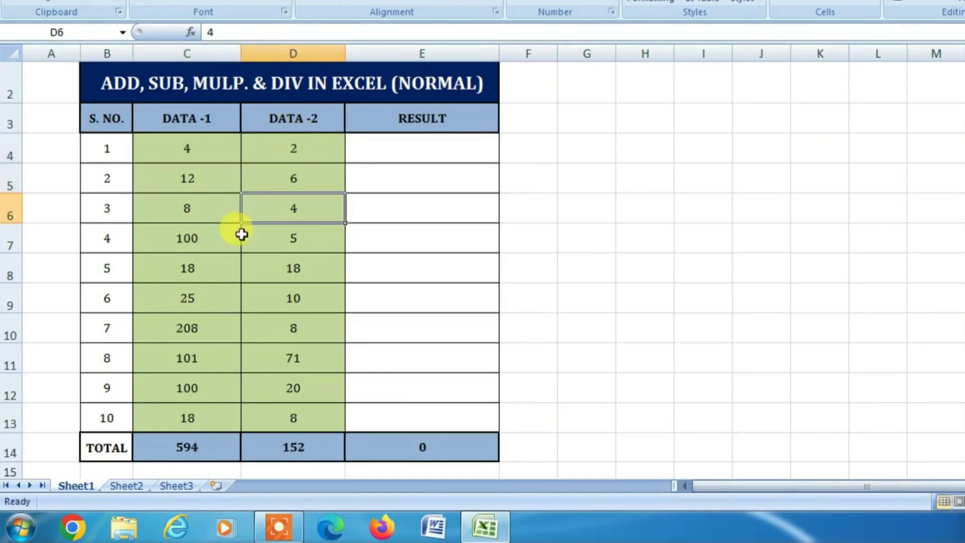
Step: Review the DATA -1 and DATA -2 pairs of serial numbers 3, 5 and 6 for division
{"action": "left_click", "coordinate": [213, 201]}
{"action": "left_click", "coordinate": [287, 201]}
{"action": "left_click", "coordinate": [209, 270]}
{"action": "left_click", "coordinate": [315, 269]}
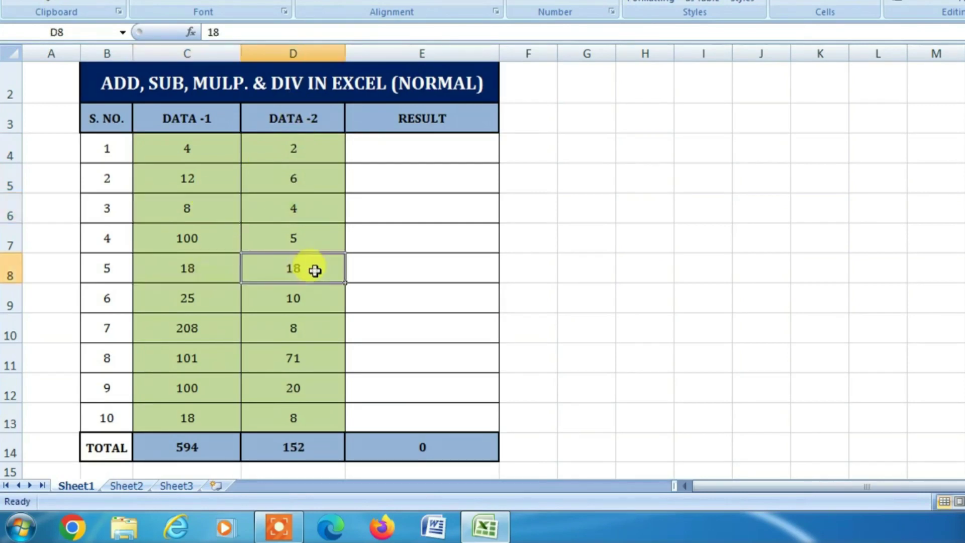
{"action": "left_click", "coordinate": [204, 299]}
{"action": "left_click", "coordinate": [297, 301]}
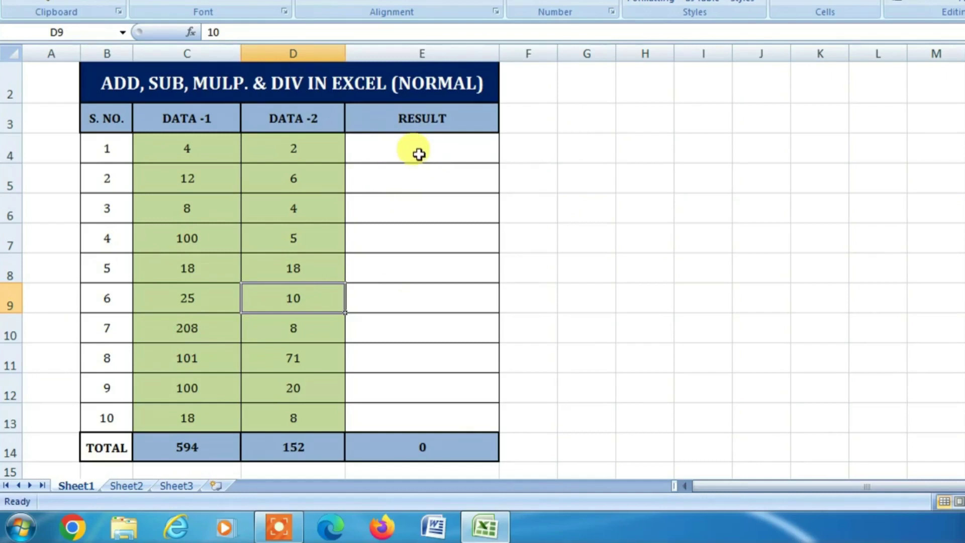
Step: Enter the division formula =C4/D4 in RESULT cell E4
{"action": "left_click", "coordinate": [404, 146]}
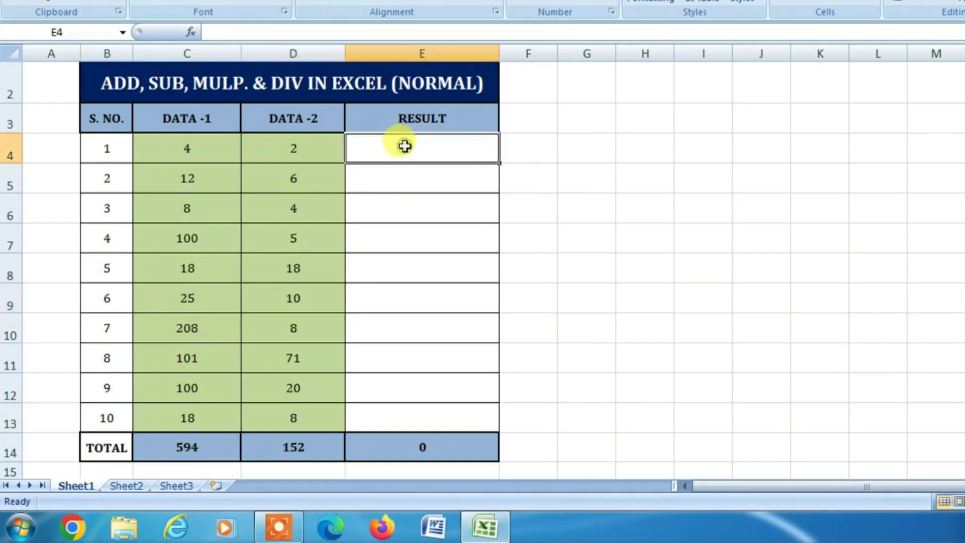
{"action": "type", "text": "="}
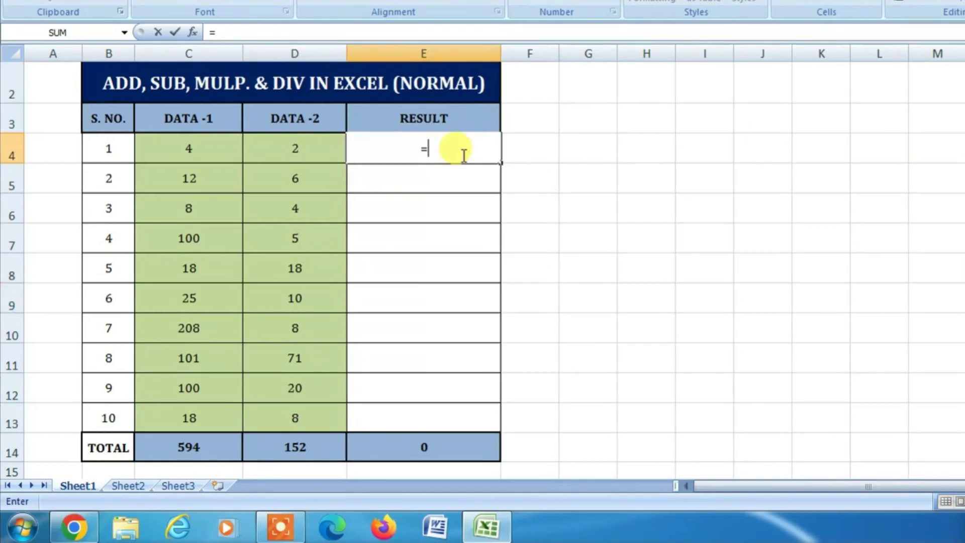
{"action": "left_click", "coordinate": [215, 149]}
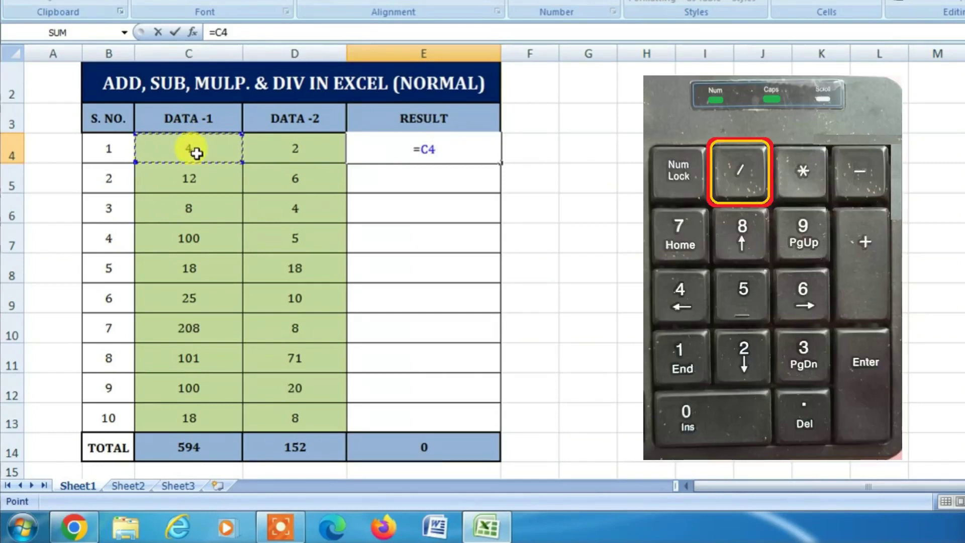
{"action": "type", "text": "/"}
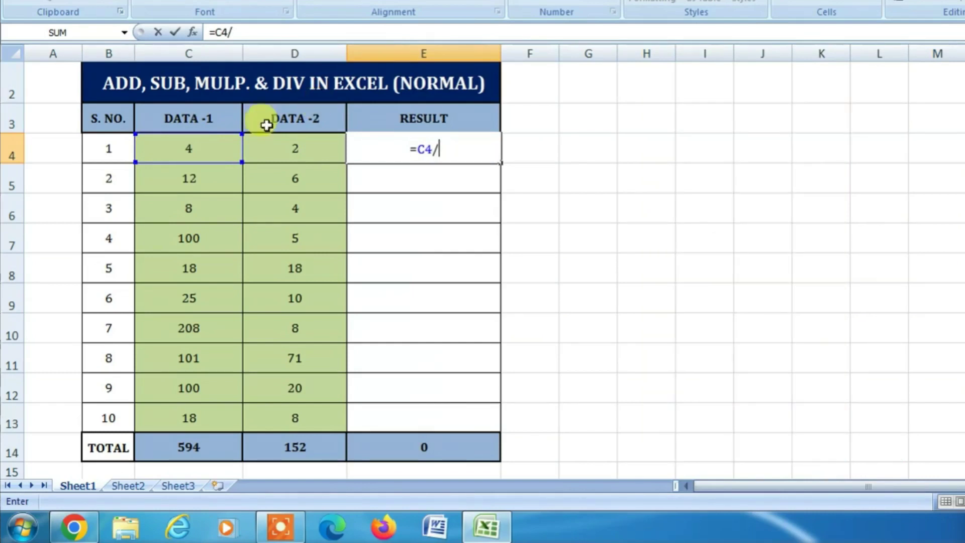
{"action": "left_click", "coordinate": [300, 151]}
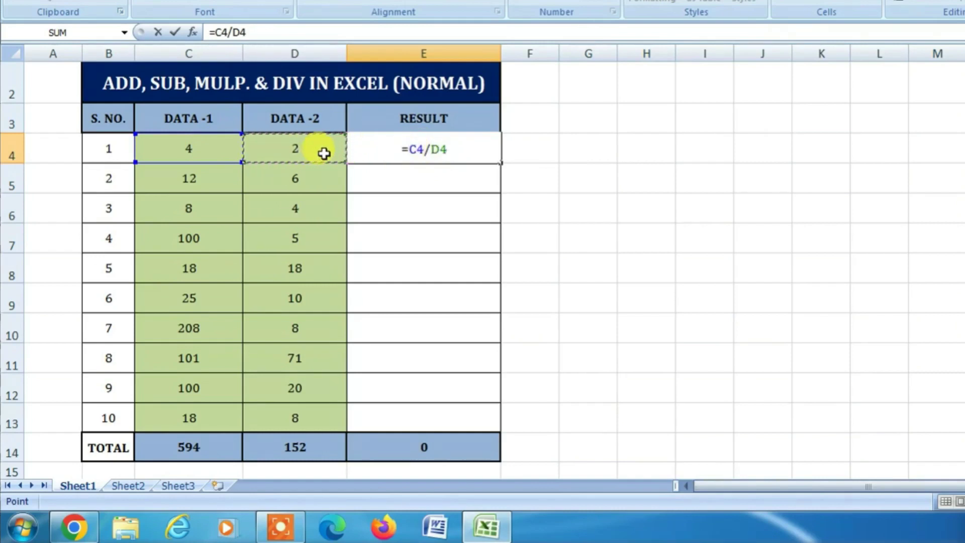
{"action": "key", "text": "Return"}
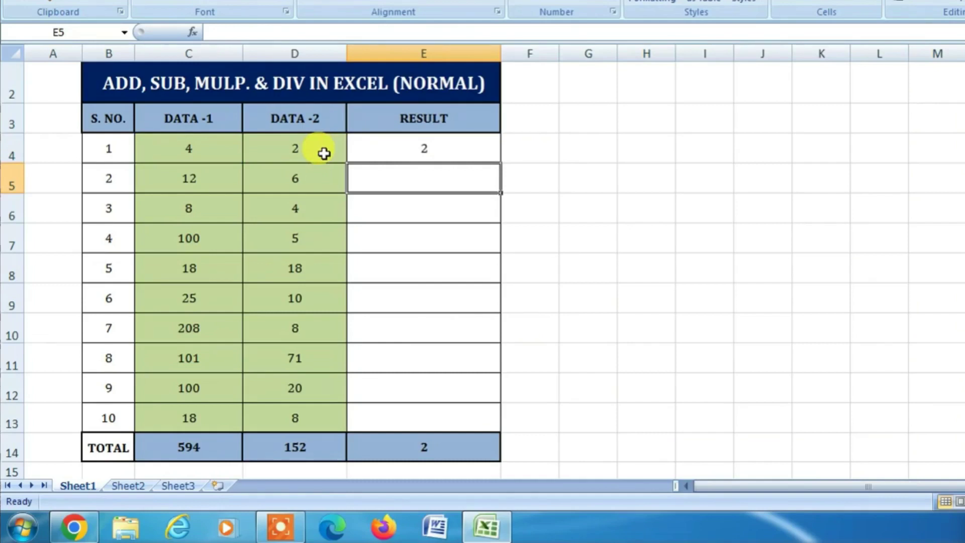
Step: Fill the division formula from E4 down through E13 and review the results, including serial number 8
{"action": "left_click", "coordinate": [440, 150]}
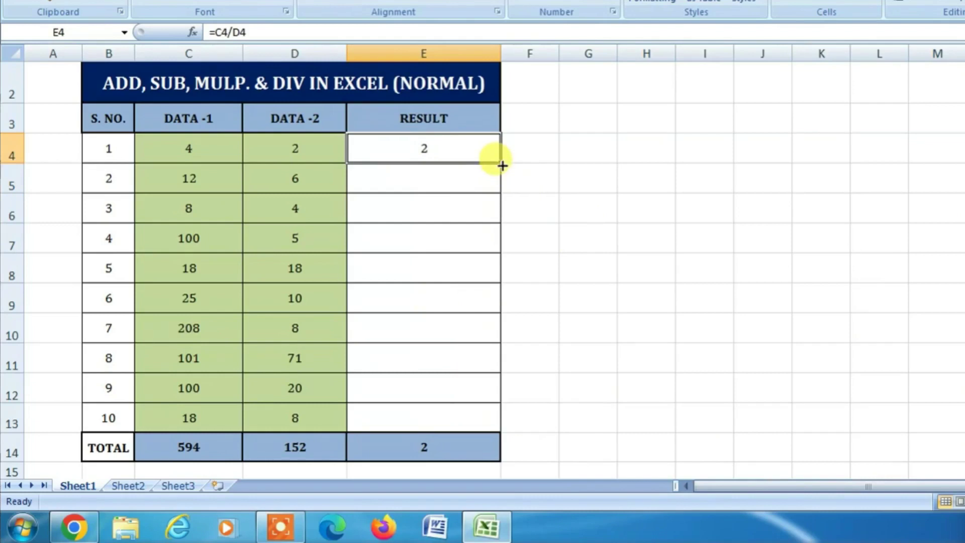
{"action": "left_click_drag", "start_coordinate": [502, 165], "coordinate": [502, 420]}
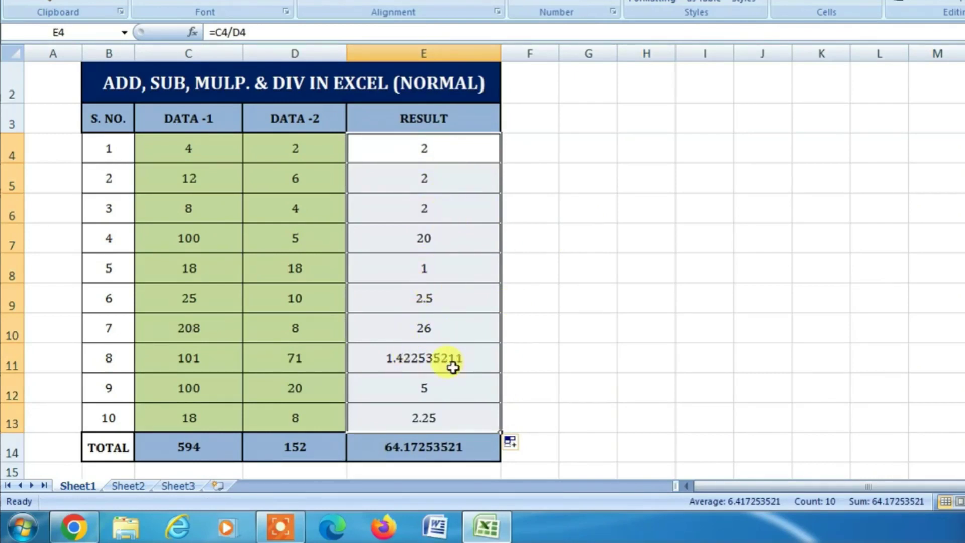
{"action": "left_click", "coordinate": [319, 152]}
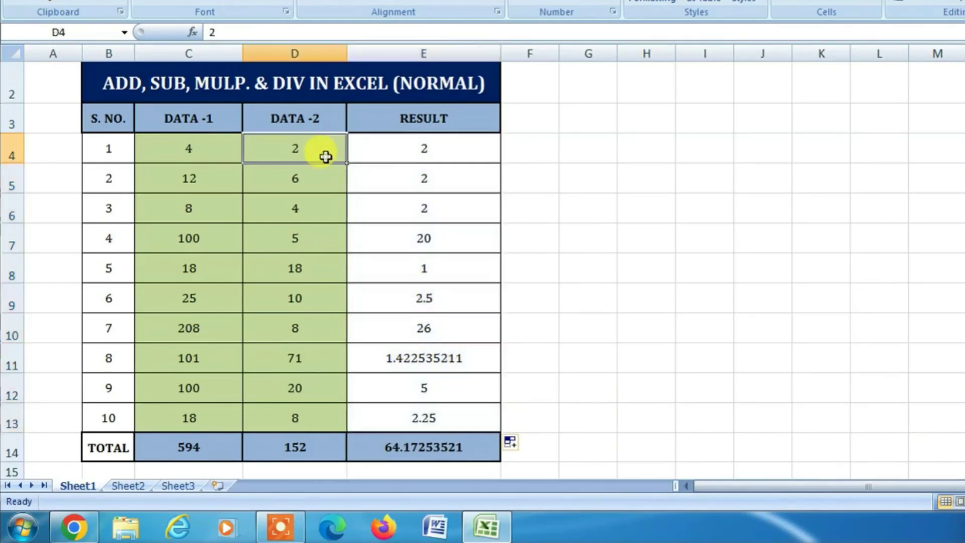
{"action": "left_click", "coordinate": [423, 156]}
{"action": "left_click", "coordinate": [439, 181]}
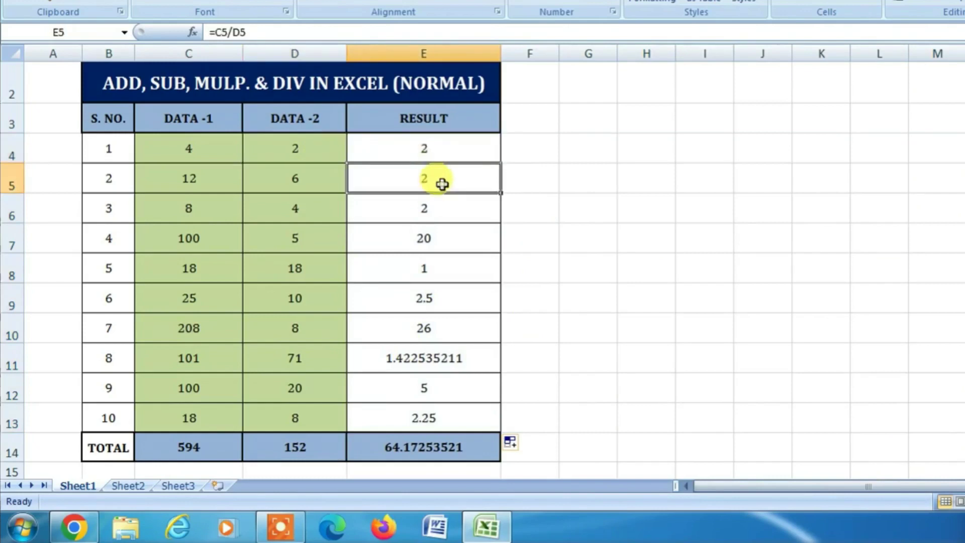
{"action": "left_click", "coordinate": [449, 358]}
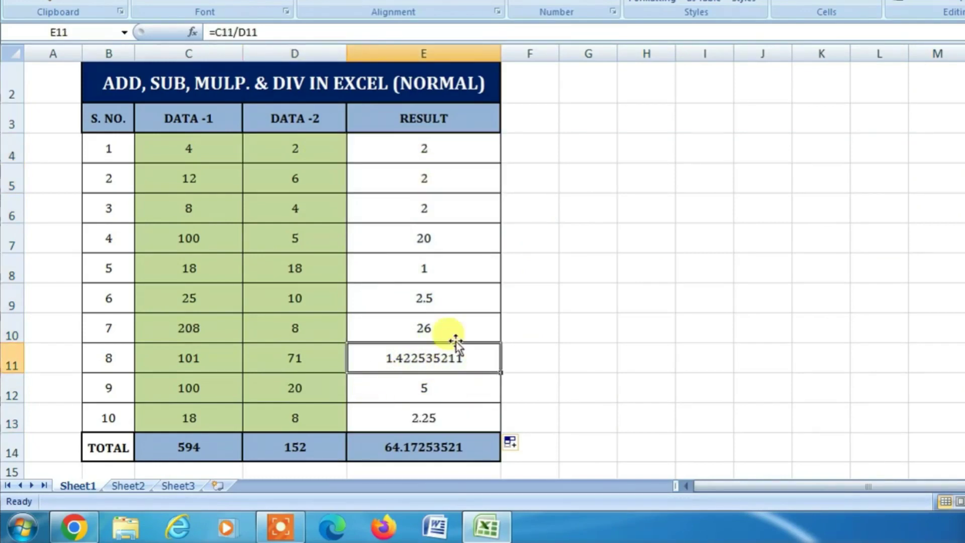
{"action": "left_click", "coordinate": [212, 359]}
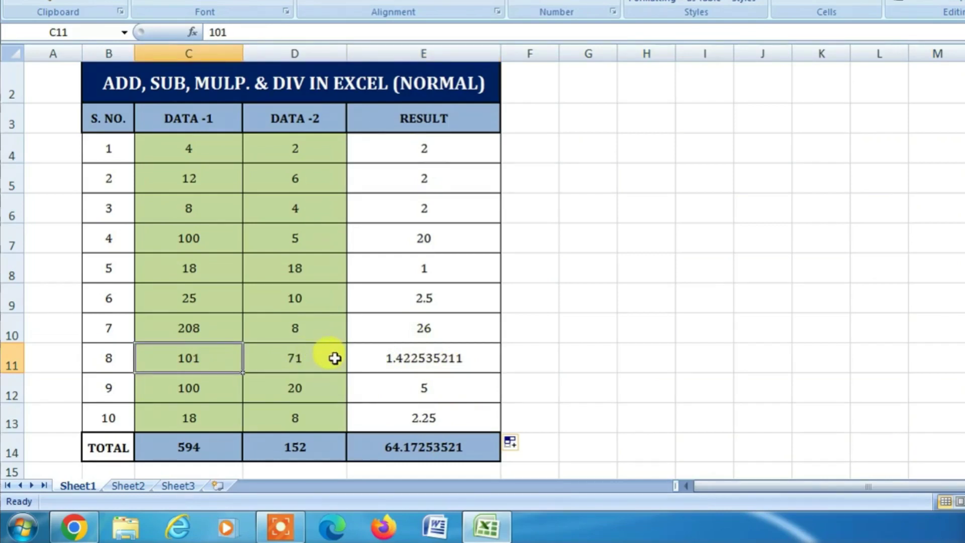
{"action": "left_click", "coordinate": [335, 358]}
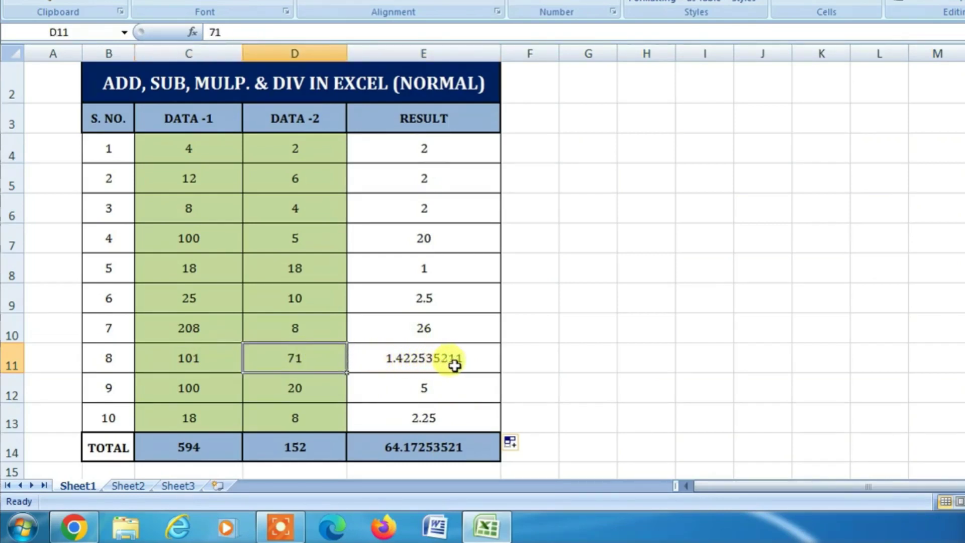
Step: Change serial number 8 to DATA -1 value 100 in C11 and DATA -2 value 25 in D11
{"action": "left_click", "coordinate": [209, 365]}
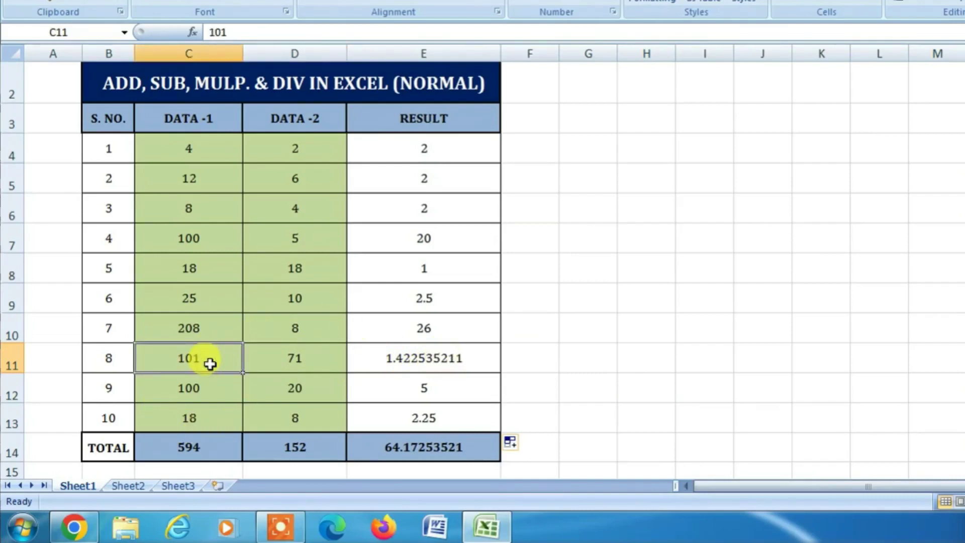
{"action": "type", "text": "100"}
{"action": "key", "text": "Return"}
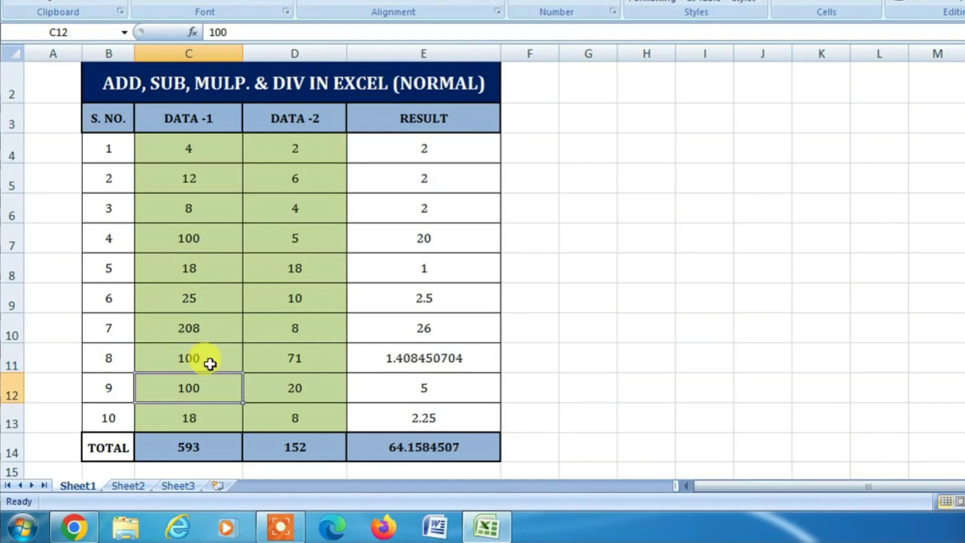
{"action": "left_click", "coordinate": [272, 358]}
{"action": "type", "text": "2"}
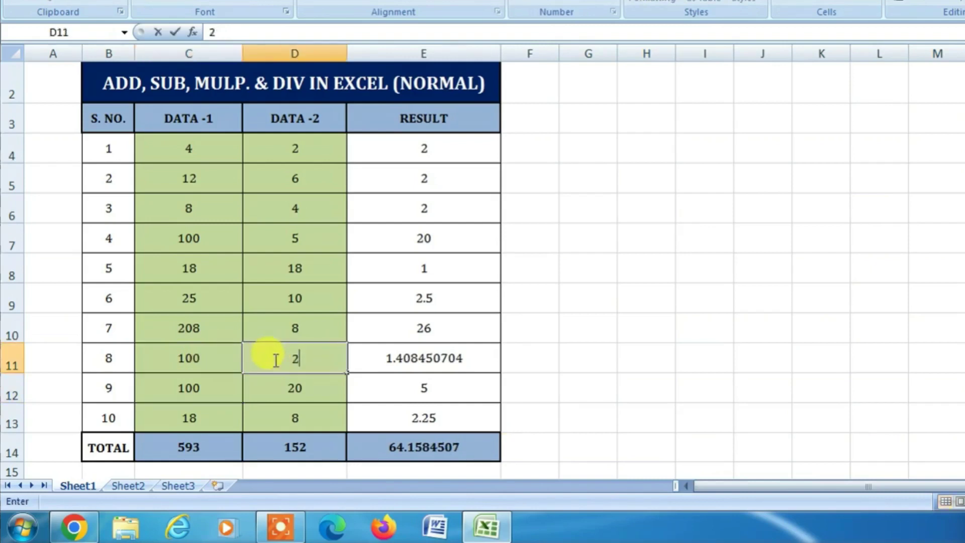
{"action": "type", "text": "5"}
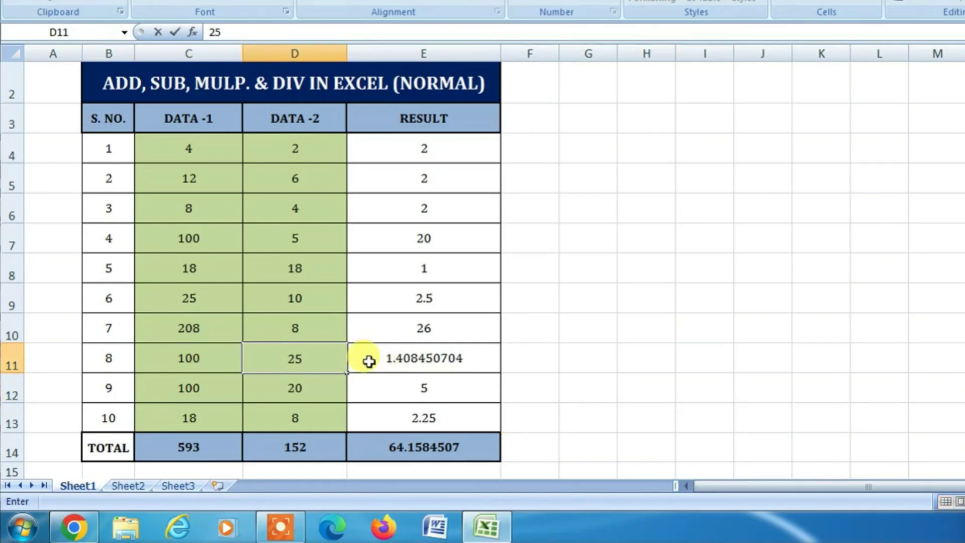
{"action": "key", "text": "Return"}
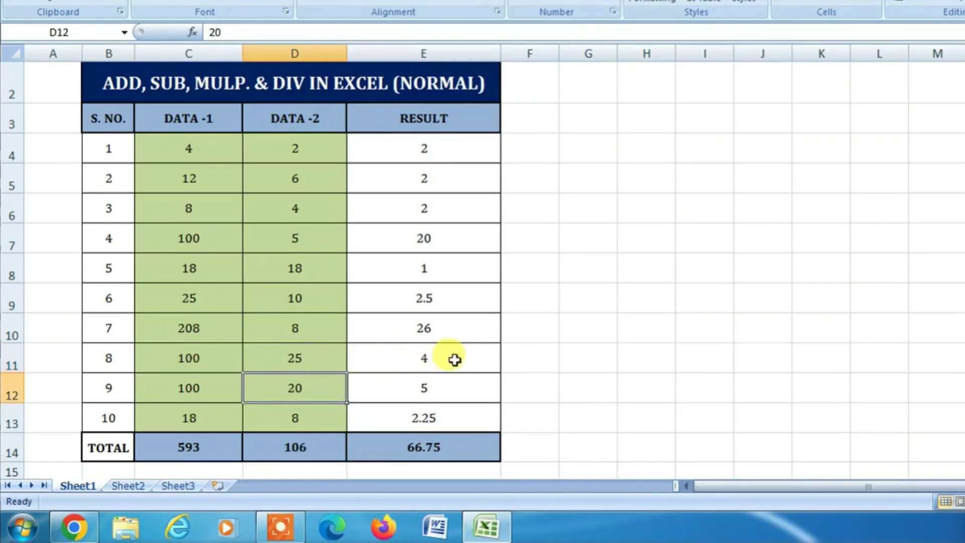
Step: Check the RESULT total in E14 against the sum of the quotients in E4:E13
{"action": "left_click", "coordinate": [448, 150]}
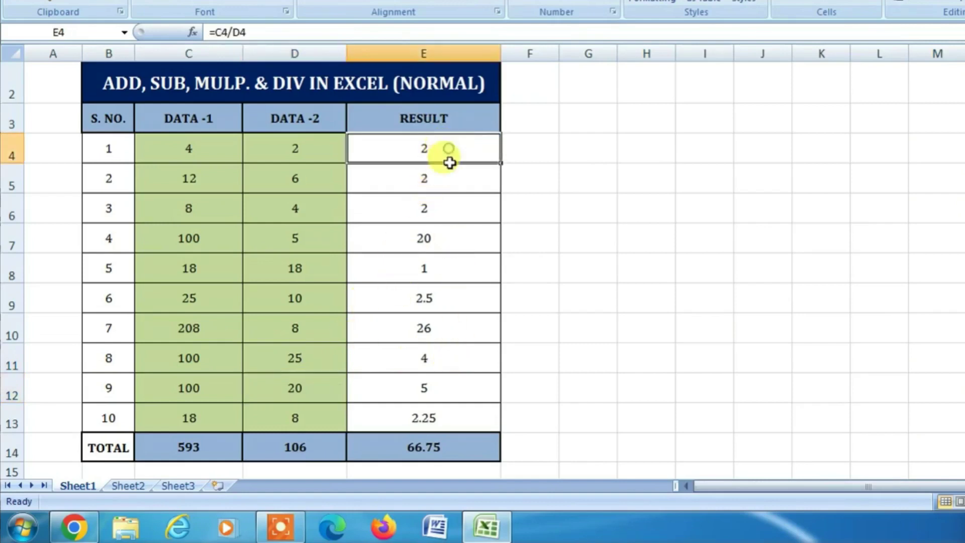
{"action": "left_click_drag", "start_coordinate": [449, 162], "coordinate": [444, 411]}
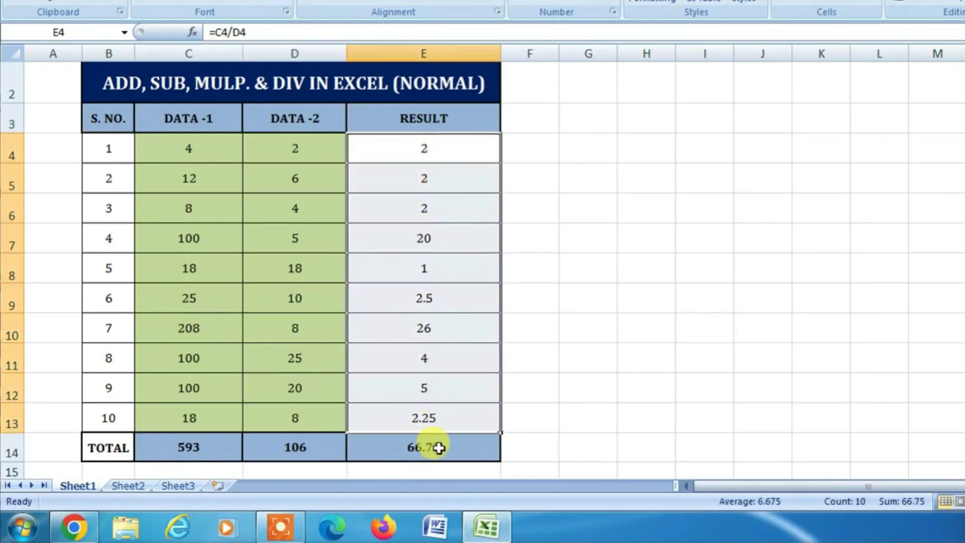